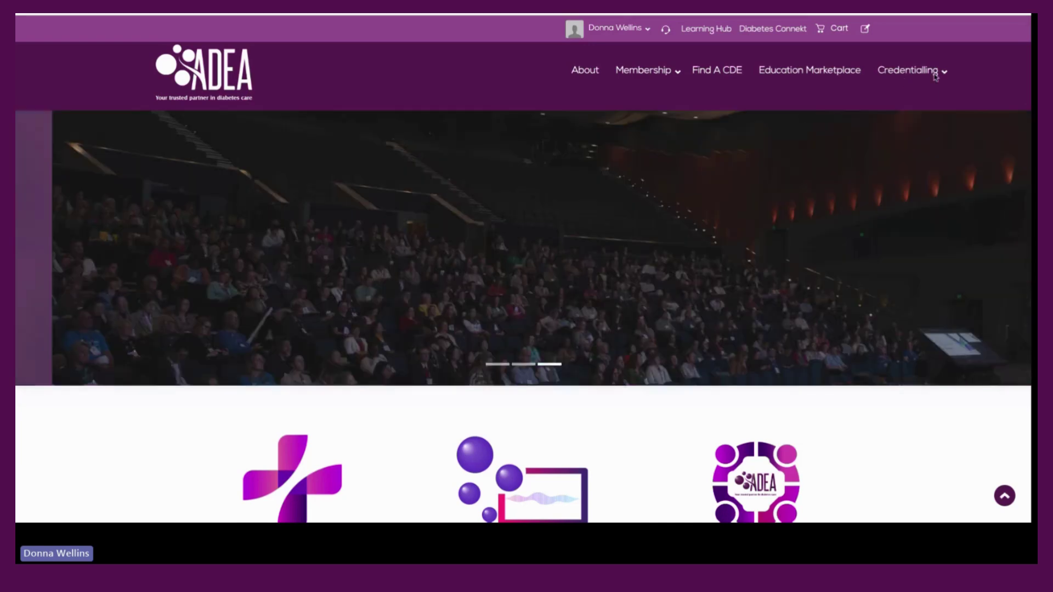
# Open Recredentialling from the ADEA site's credentialling options and return to the member portal.
pyautogui.click(904, 77)
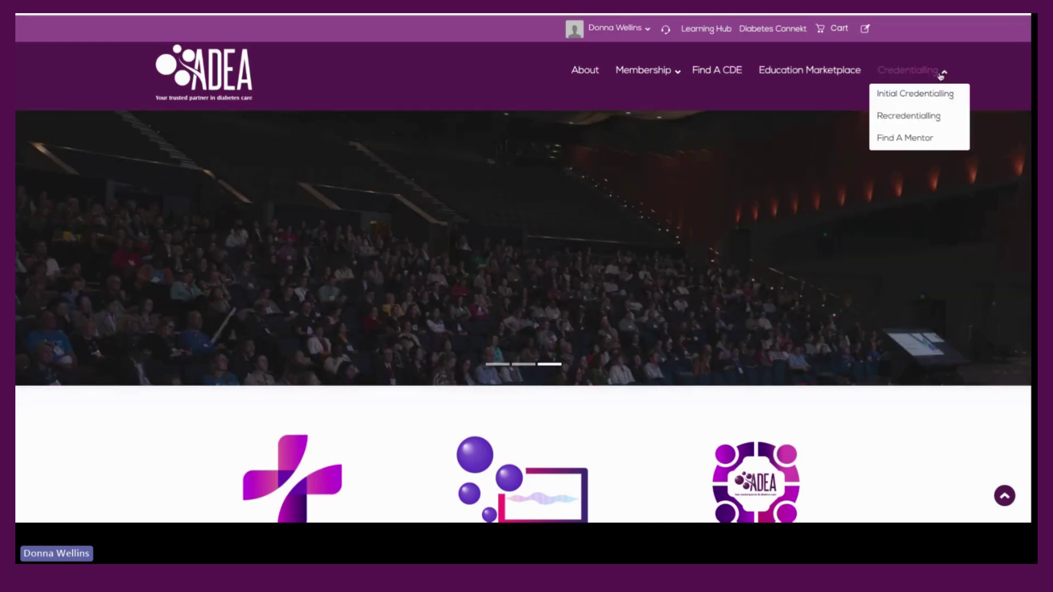
pyautogui.click(905, 117)
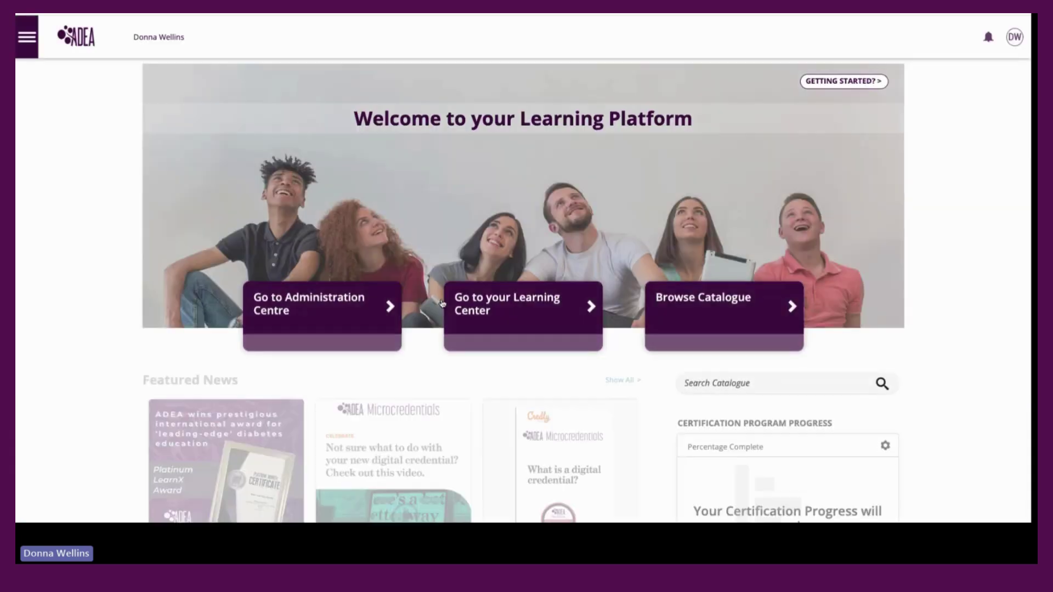
pyautogui.click(27, 40)
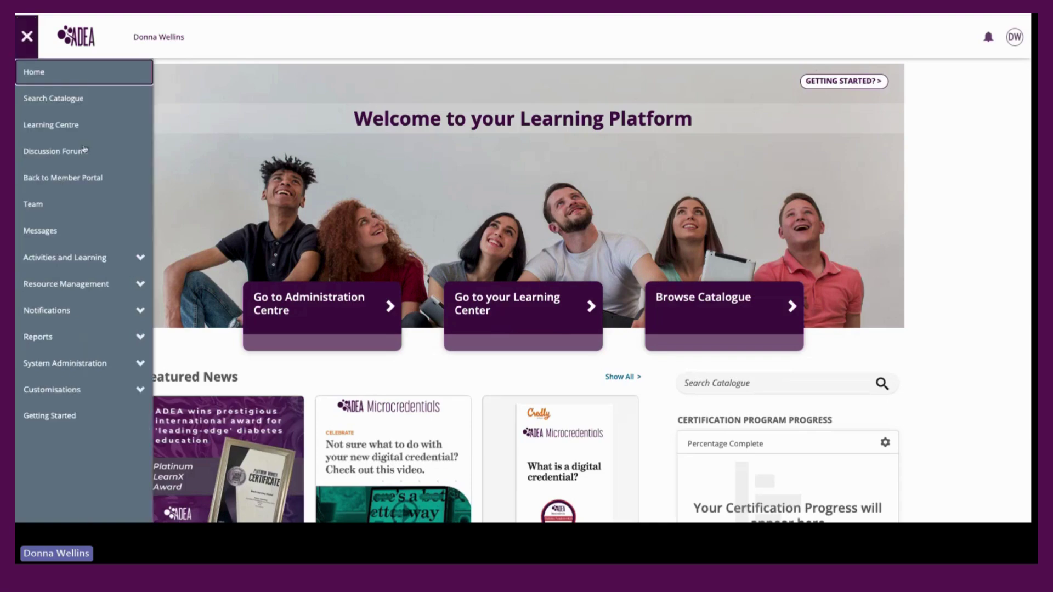
pyautogui.click(66, 178)
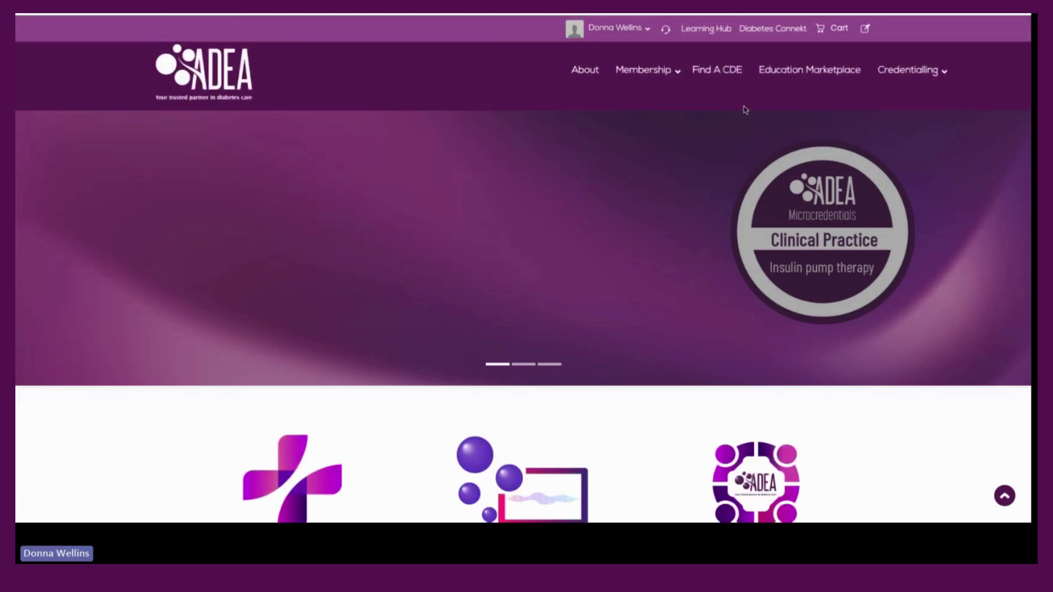
# Go to the Learning Hub and continue the CDE Credentialling Program certification.
pyautogui.click(705, 30)
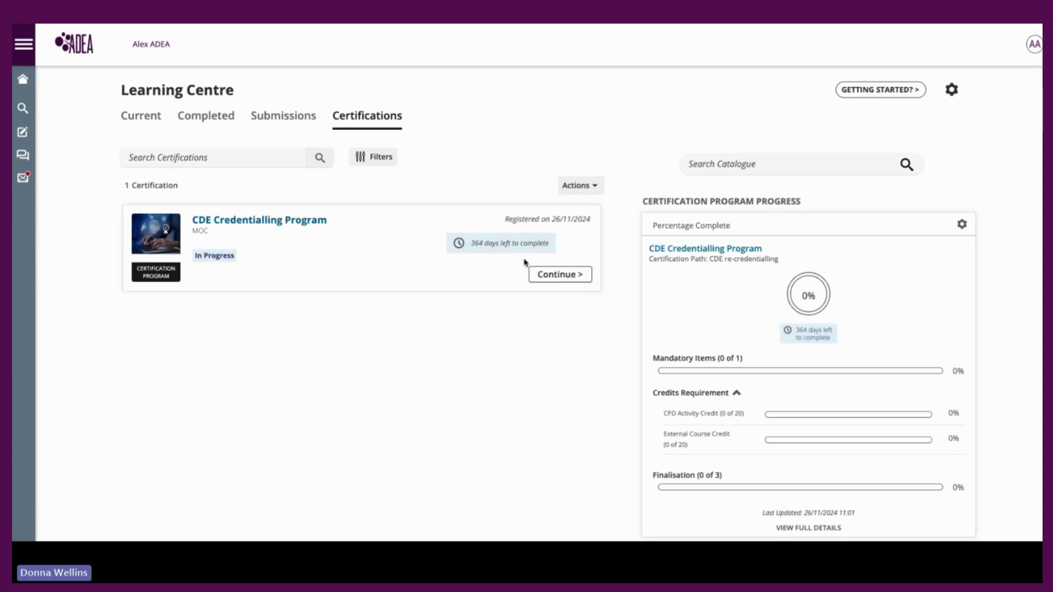
pyautogui.click(549, 275)
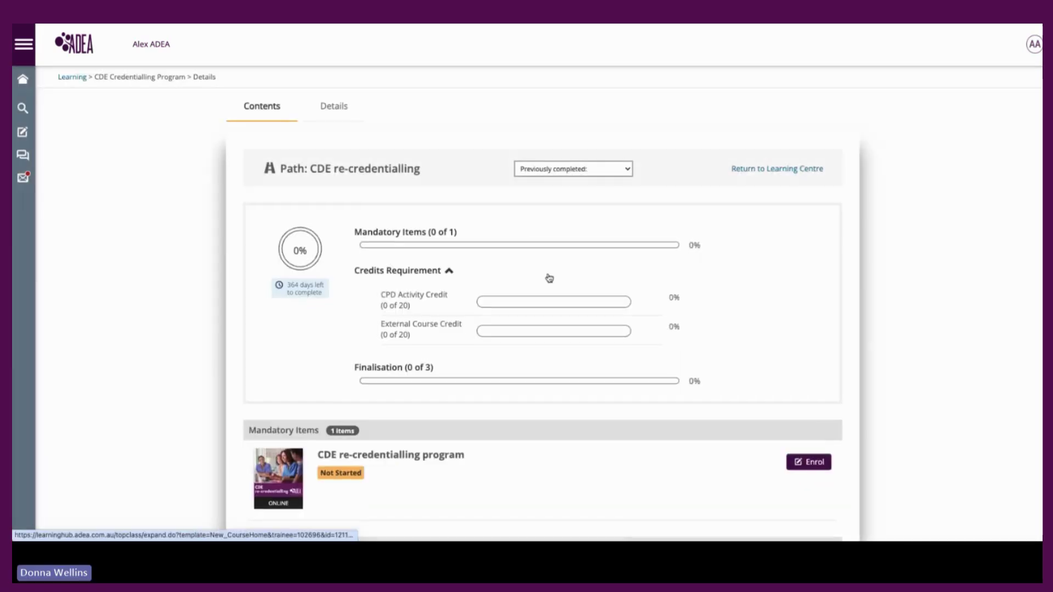
# Examine the re-credentialling path's mandatory items, credits requirement and finalisation items.
pyautogui.scroll(-2, 549, 278)
pyautogui.scroll(-3, 549, 278)
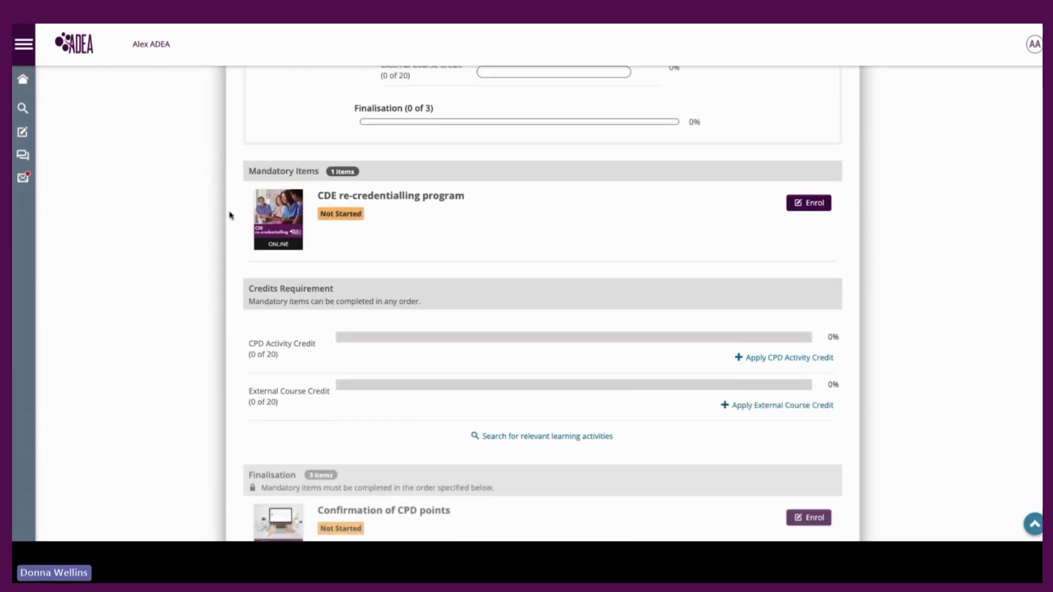
pyautogui.scroll(-4, 451, 238)
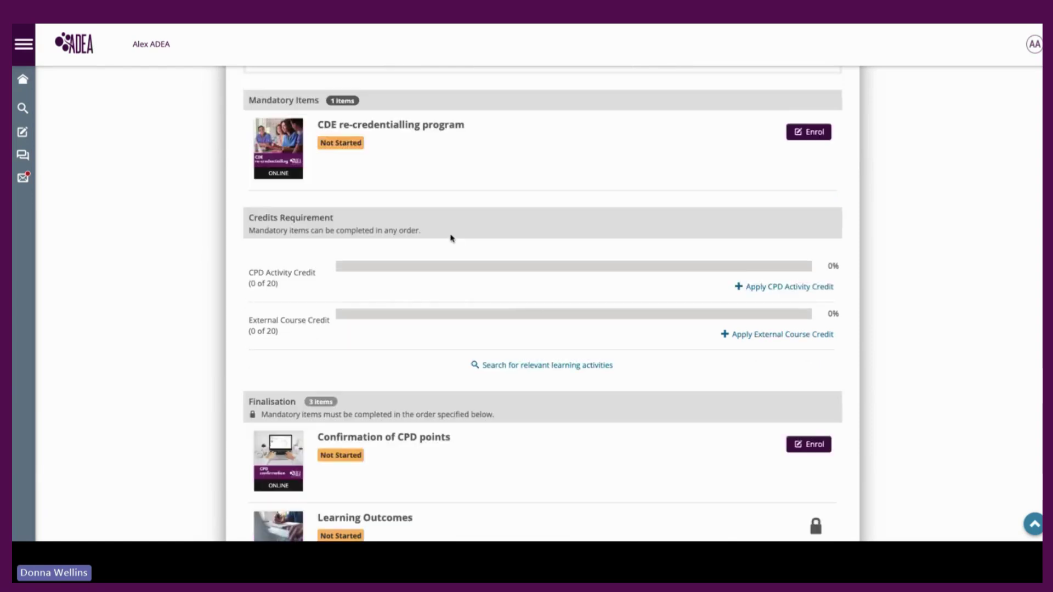
pyautogui.scroll(-2, 451, 238)
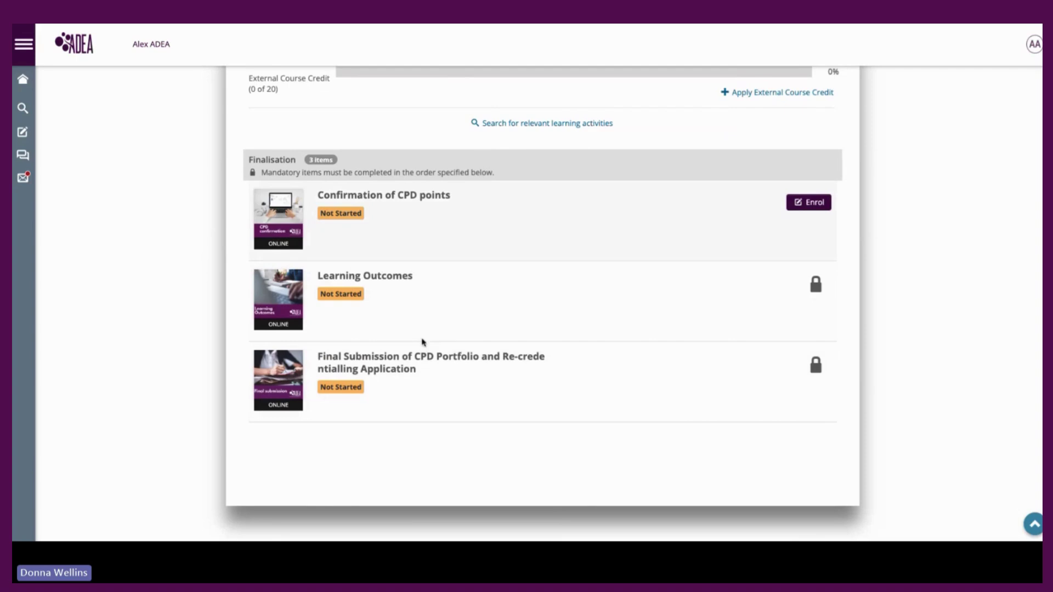
pyautogui.scroll(2, 585, 353)
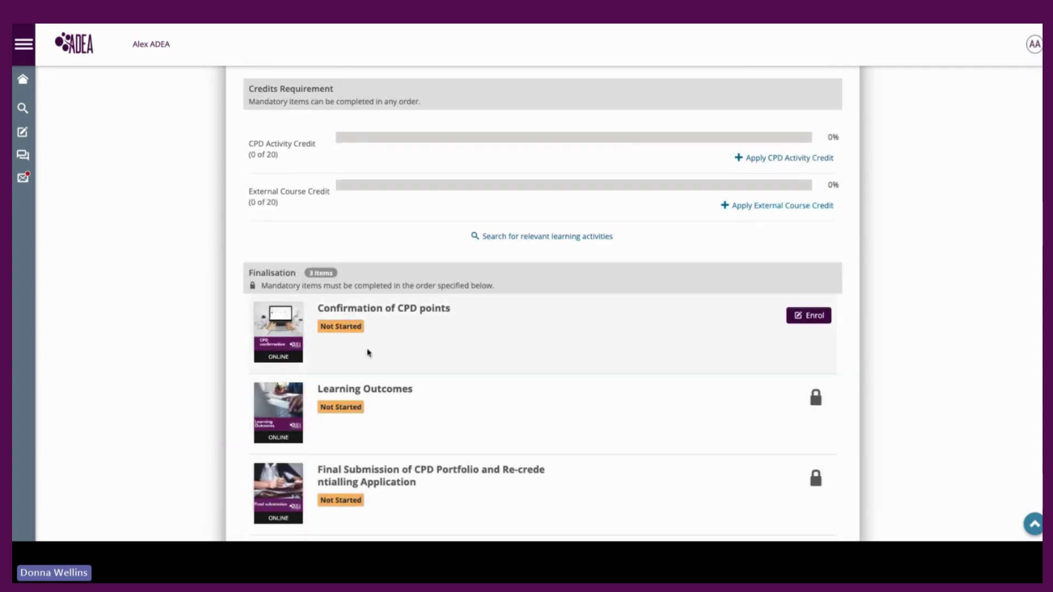
pyautogui.scroll(8, 580, 361)
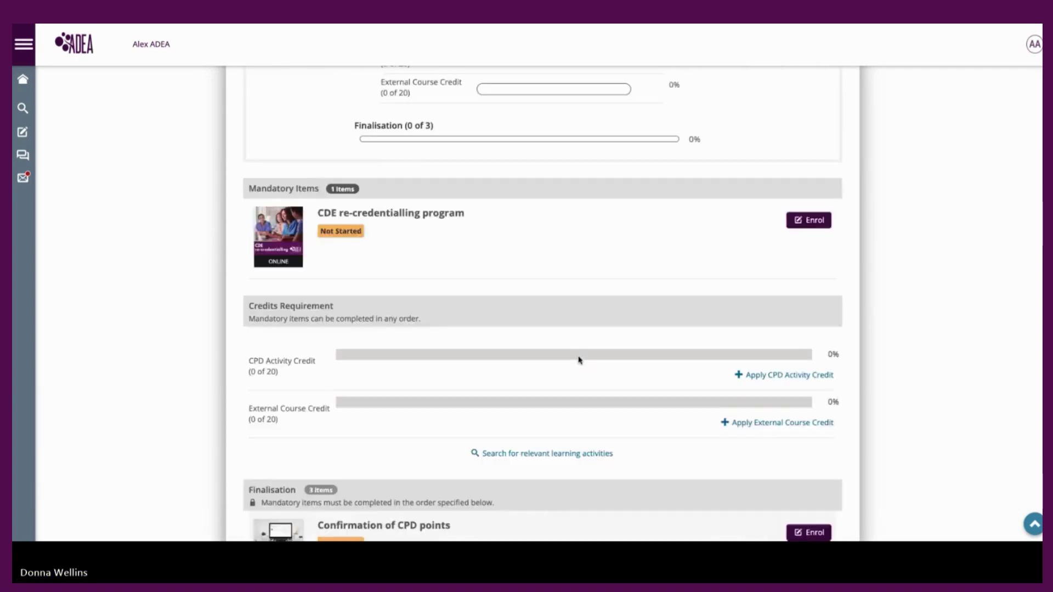
pyautogui.scroll(-3, 684, 447)
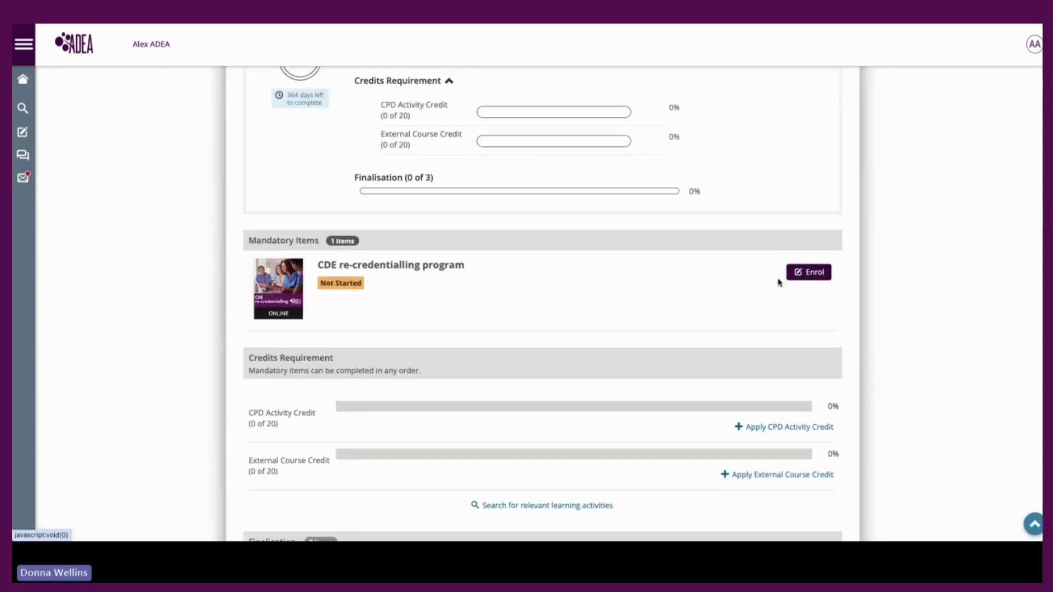
# Enrol in the mandatory CDE re-credentialling program and start it from the Learning Centre.
pyautogui.click(813, 274)
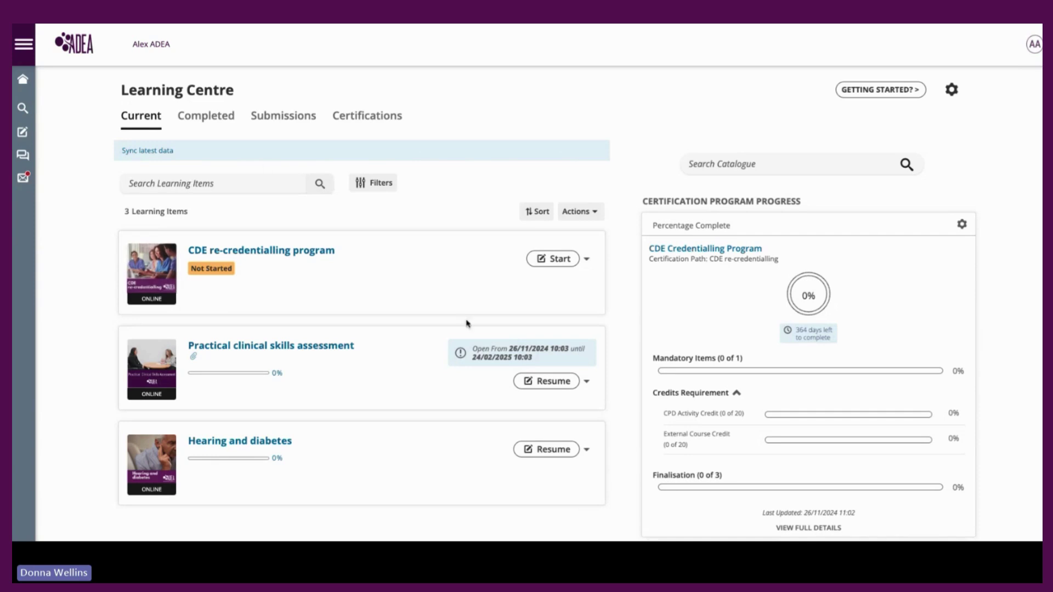
pyautogui.click(574, 263)
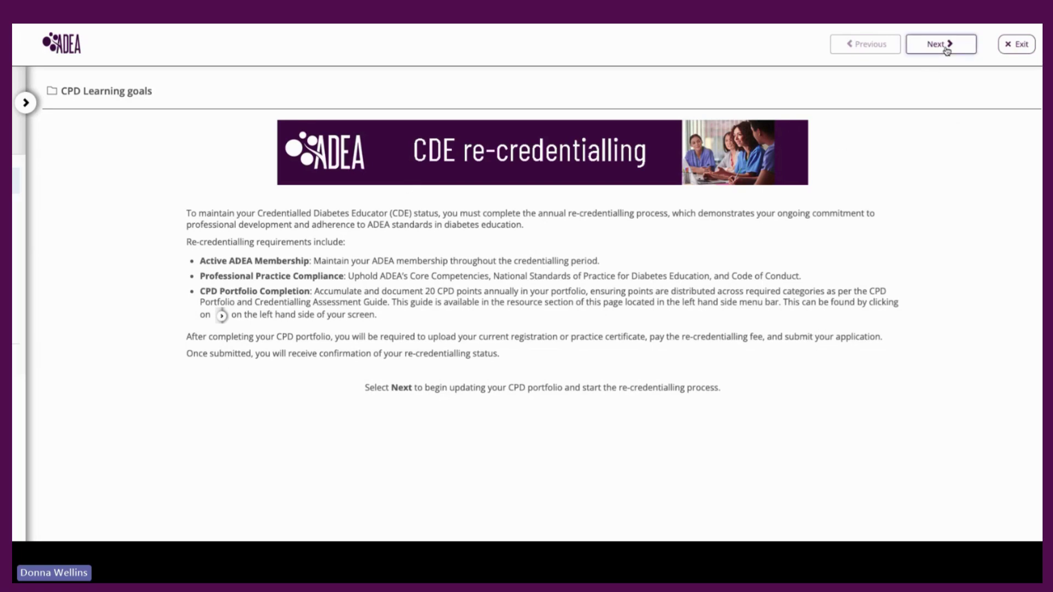
# Expand the CDE re-credentialling program's course outline to view its items, and collapse it again.
pyautogui.click(26, 104)
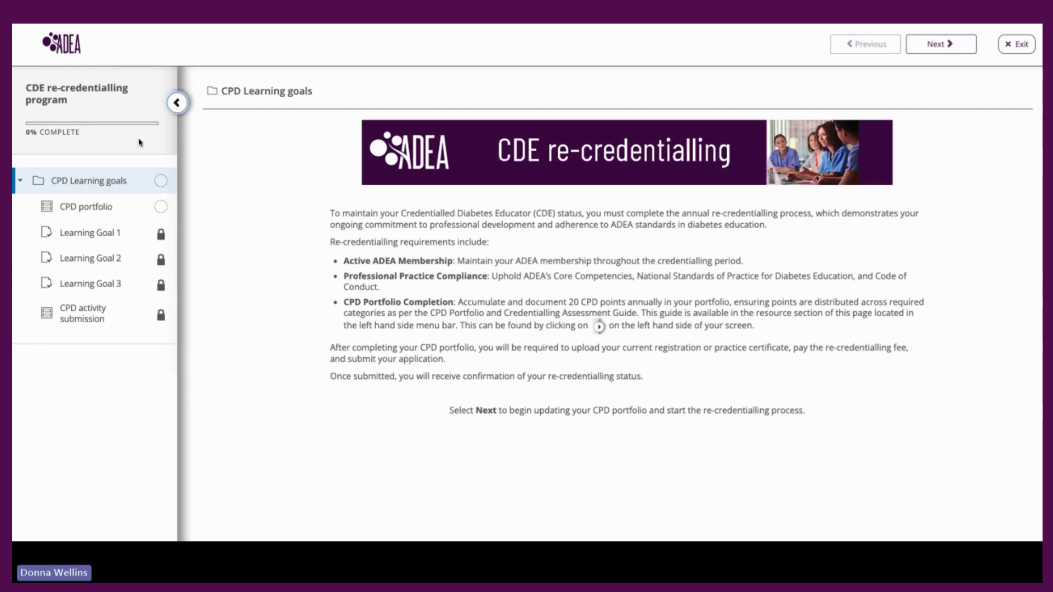
pyautogui.click(176, 103)
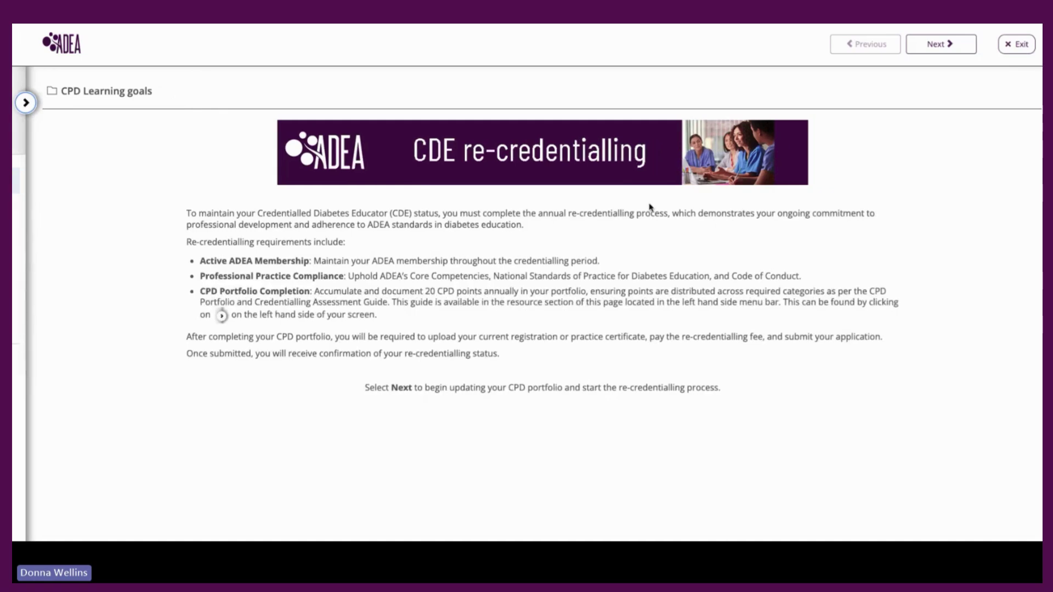
# Advance through the CPD portfolio introduction to Learning Goal 1 and start its task.
pyautogui.click(939, 45)
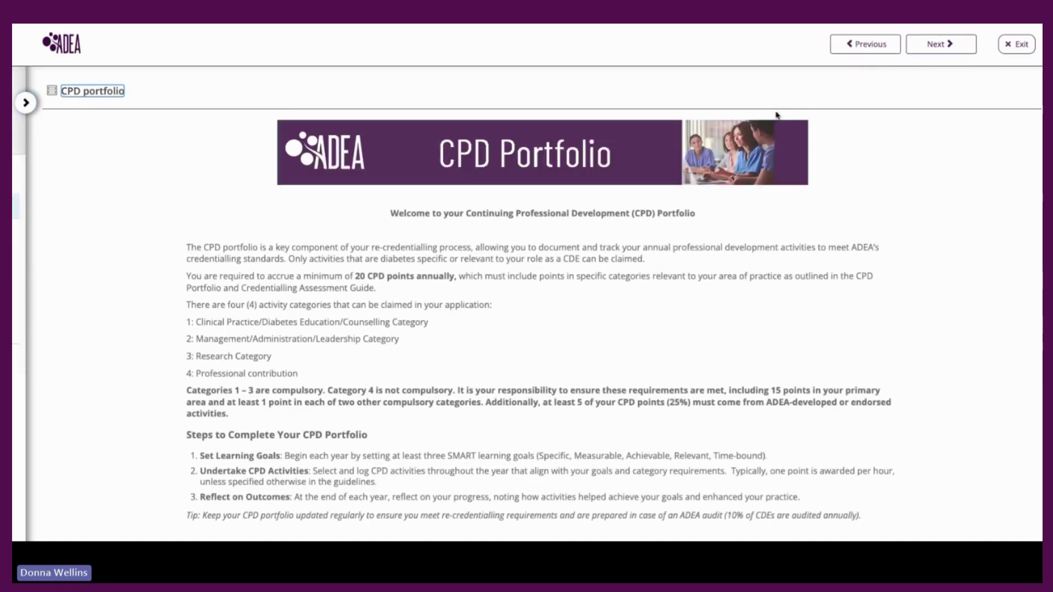
pyautogui.scroll(-1, 673, 155)
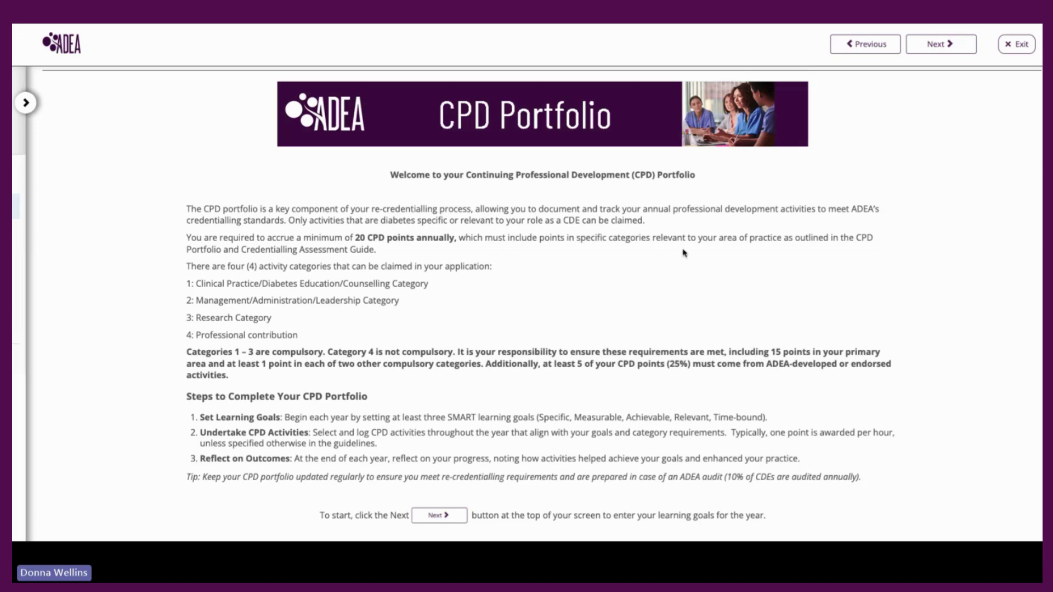
pyautogui.scroll(-1, 684, 252)
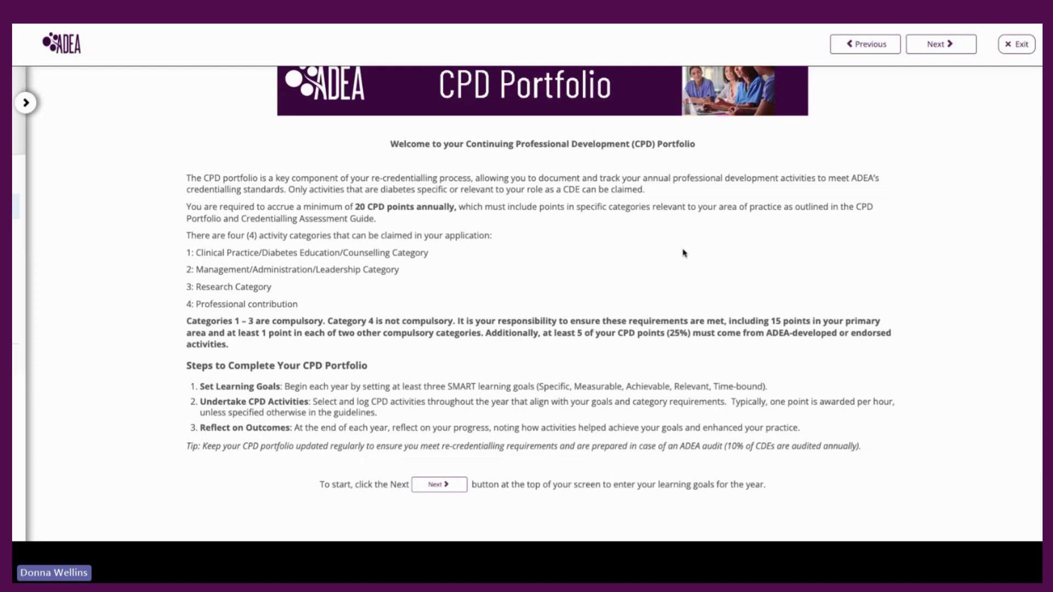
pyautogui.click(937, 47)
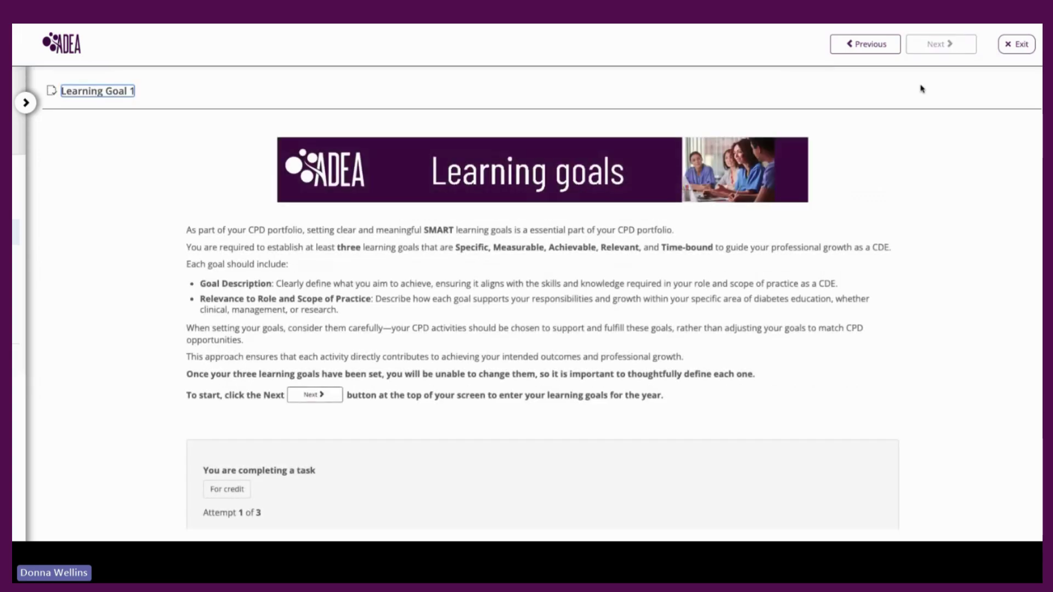
pyautogui.scroll(-3, 921, 89)
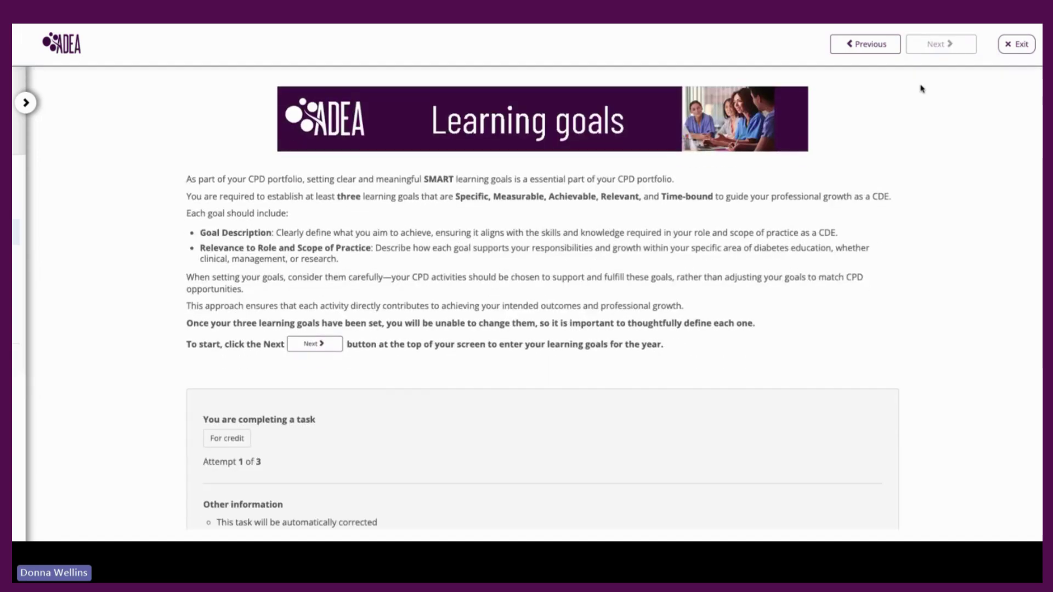
pyautogui.scroll(-2, 336, 339)
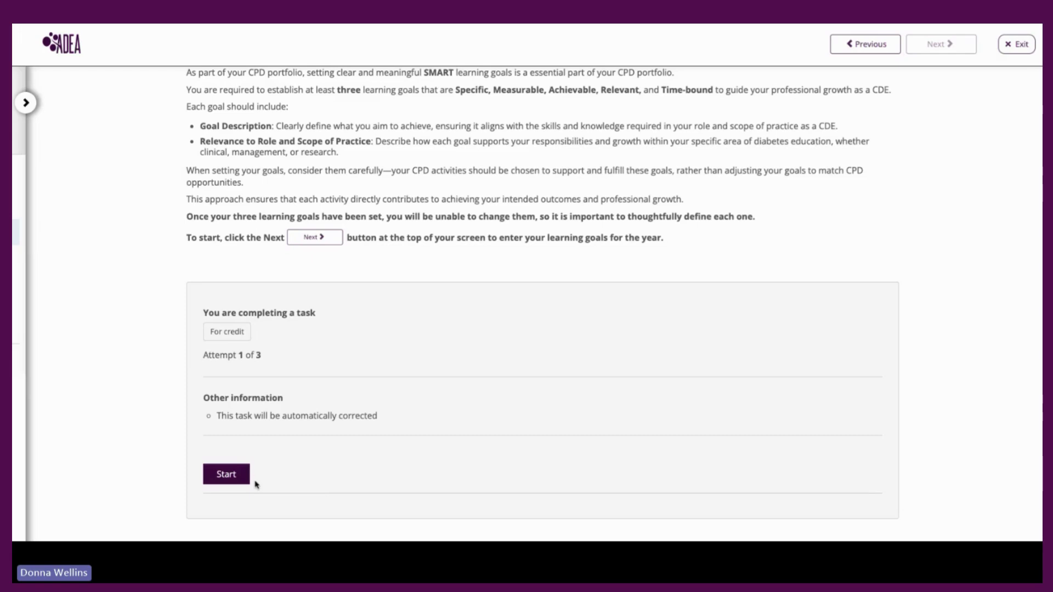
pyautogui.click(227, 475)
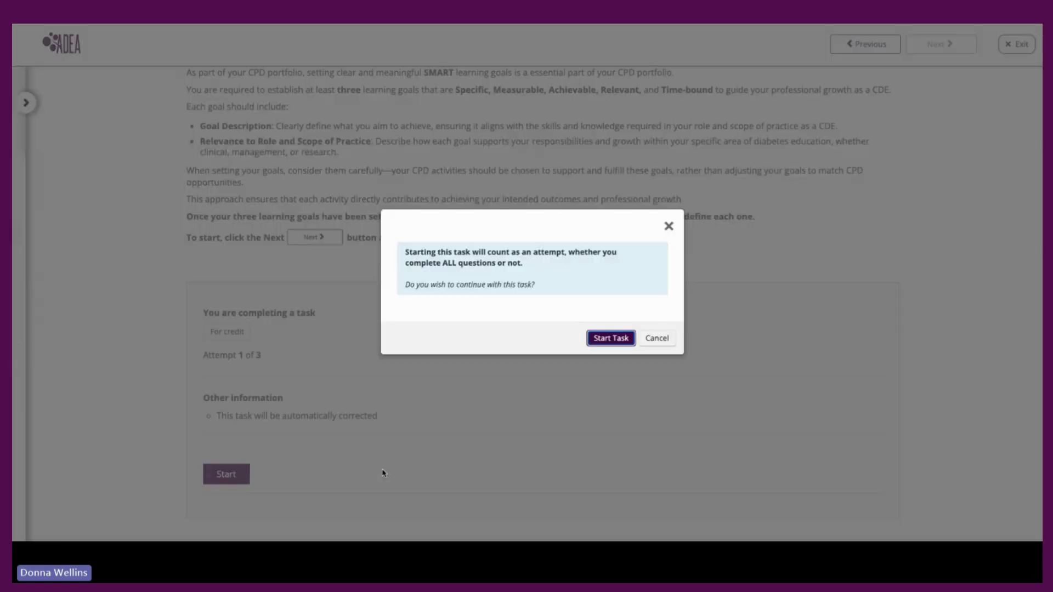
pyautogui.click(621, 338)
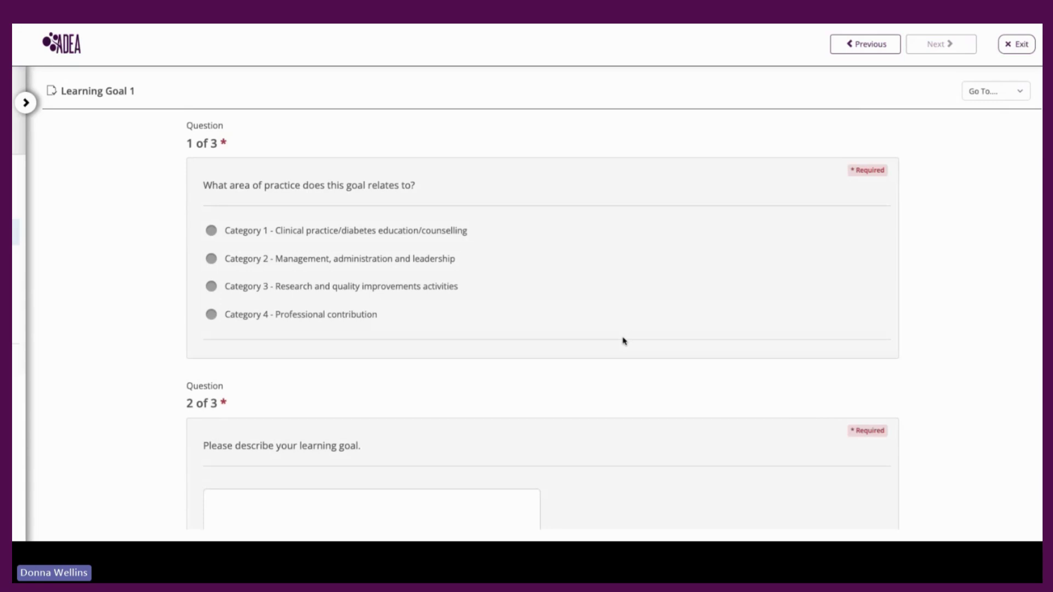
# Answer Learning Goal 1 with Category 1 - Clinical practice/diabetes education/counselling, goal description "describe" and role relevance "relate".
pyautogui.click(230, 234)
pyautogui.scroll(-1, 322, 439)
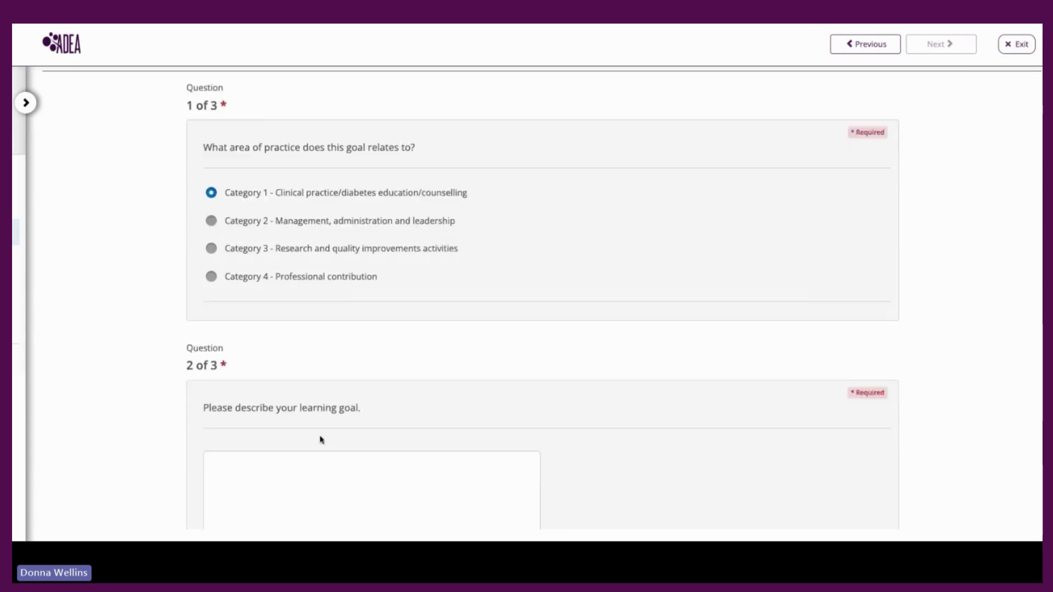
pyautogui.scroll(-3, 321, 439)
pyautogui.click(284, 324)
pyautogui.write('describe')
pyautogui.scroll(-4, 285, 327)
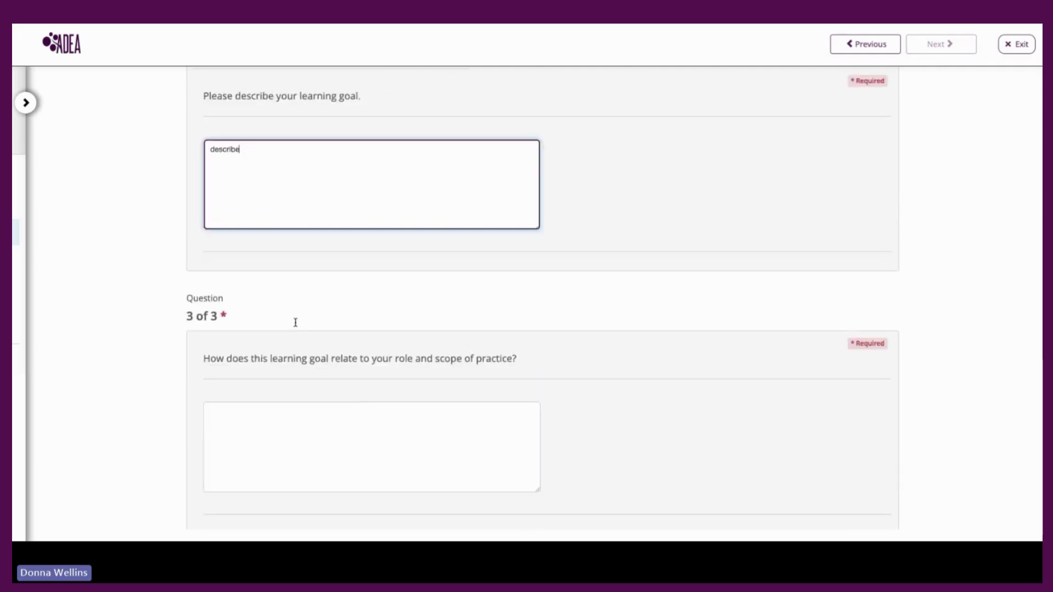
pyautogui.click(360, 410)
pyautogui.write('relate')
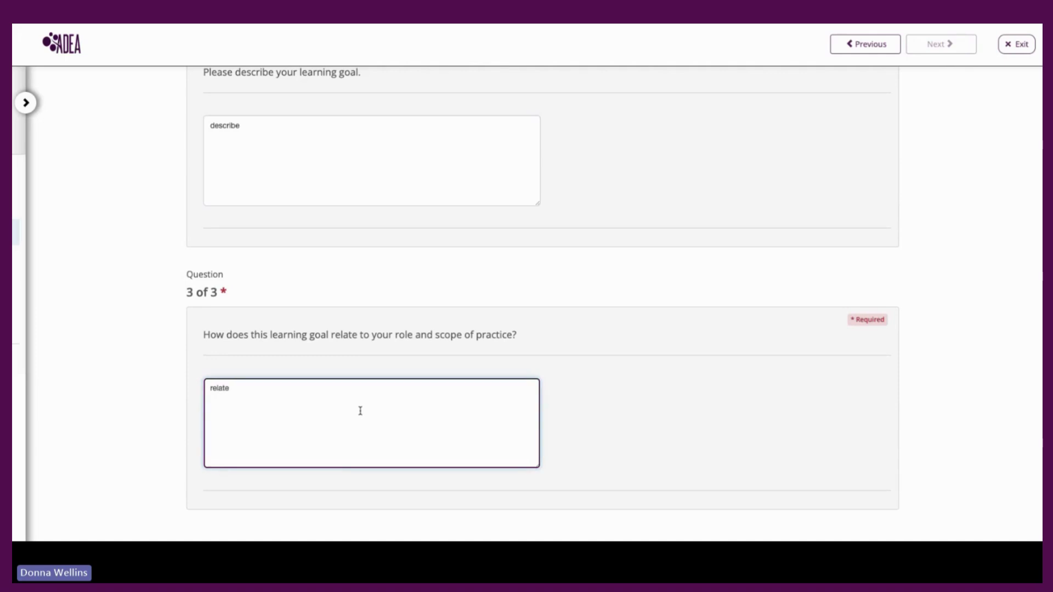
# Submit the Learning Goal 1 answers and continue to Learning Goal 2.
pyautogui.scroll(-1, 360, 411)
pyautogui.click(543, 510)
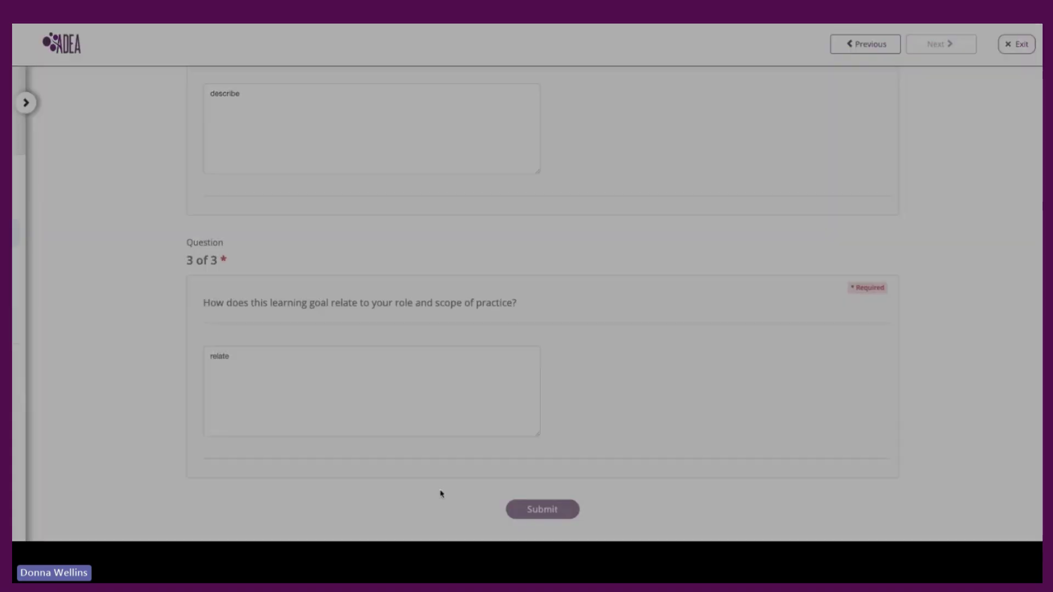
pyautogui.click(663, 305)
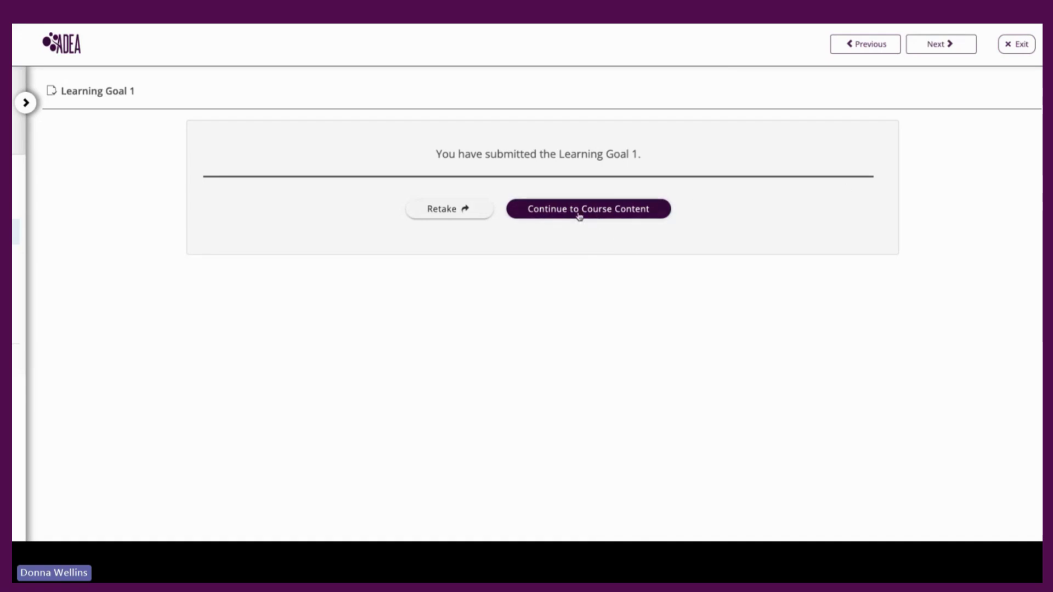
pyautogui.click(644, 214)
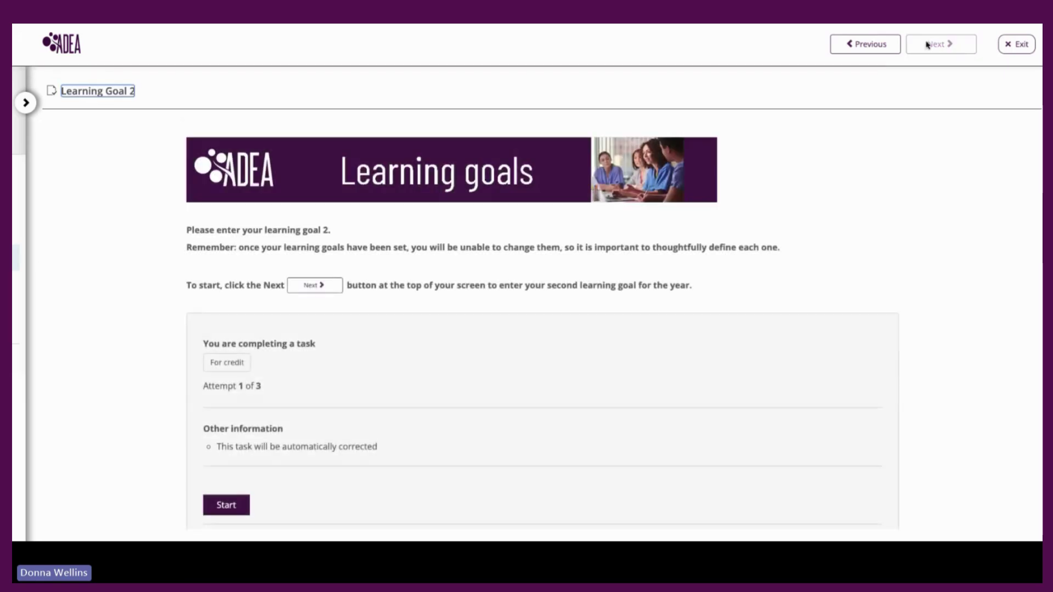
# Start the Learning Goal 2 task and confirm using an attempt.
pyautogui.scroll(-1, 646, 216)
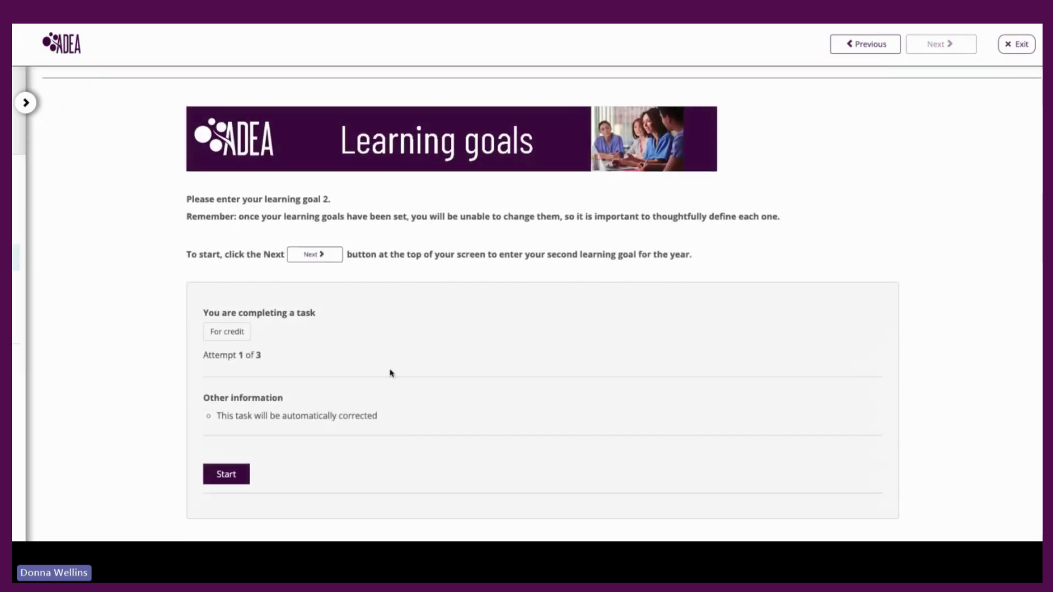
pyautogui.click(227, 482)
pyautogui.click(624, 344)
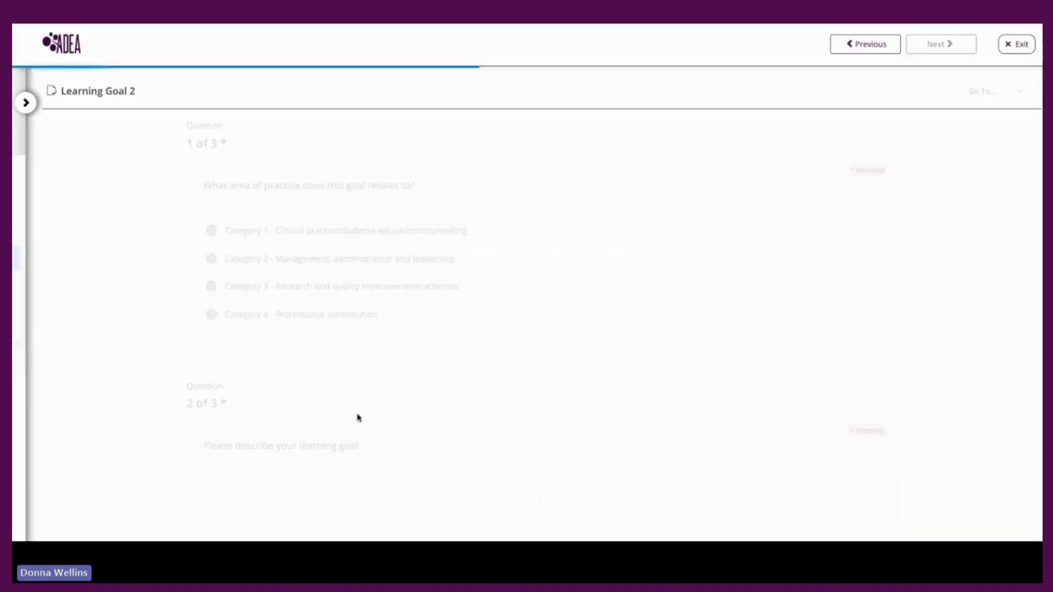
# Answer Learning Goal 2 with Category 2 - Management, administration and leadership, goal description "describe" and role relevance "relate".
pyautogui.click(232, 260)
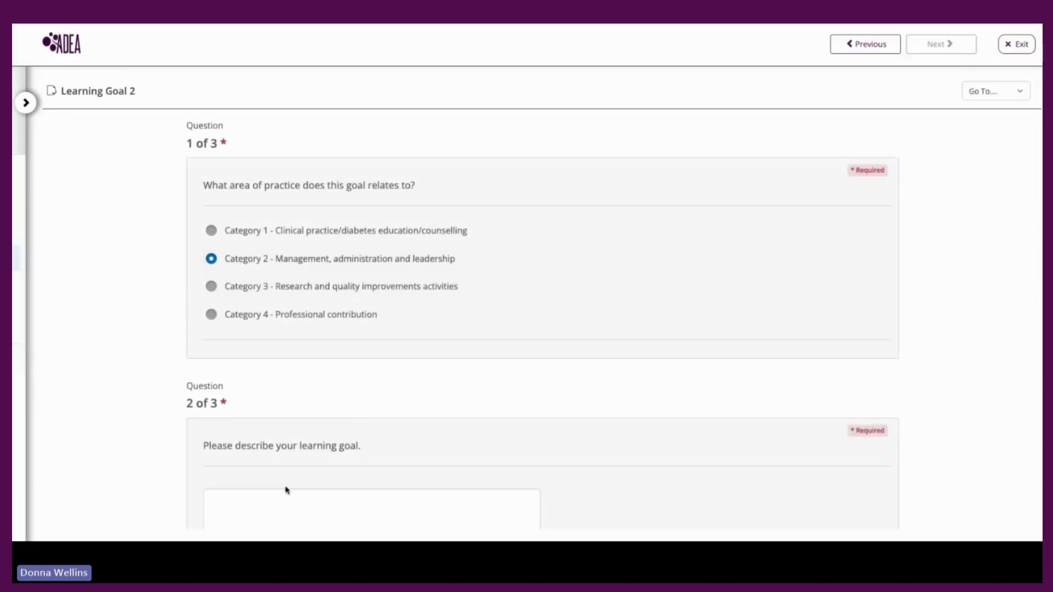
pyautogui.scroll(-5, 284, 493)
pyautogui.click(277, 277)
pyautogui.write('describe')
pyautogui.scroll(-3, 275, 277)
pyautogui.click(298, 383)
pyautogui.write('relate')
# Submit the Learning Goal 2 answers and continue to Learning Goal 3.
pyautogui.click(548, 517)
pyautogui.click(672, 310)
pyautogui.click(587, 211)
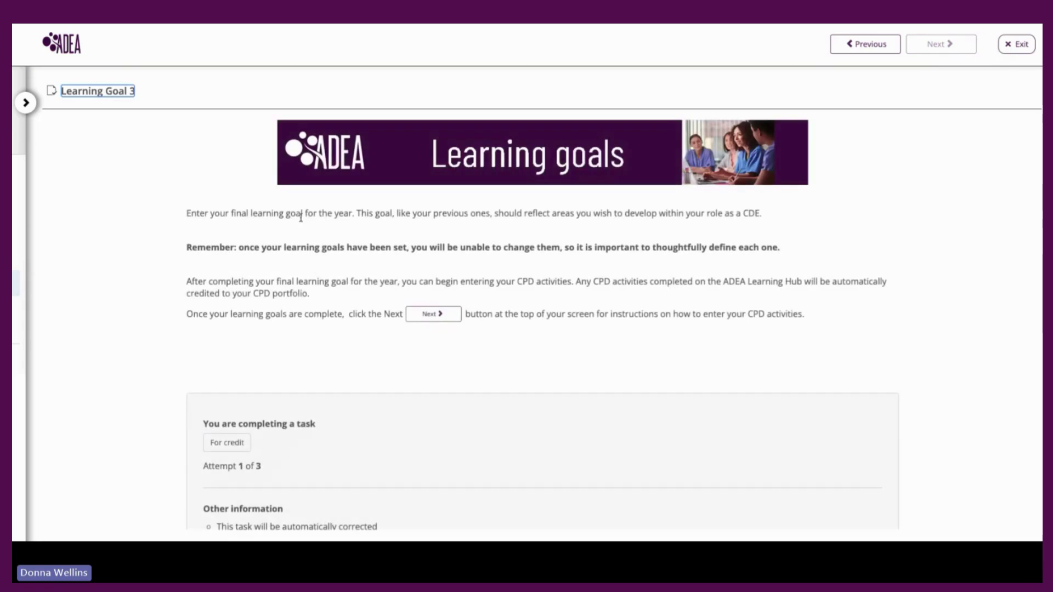
# Start the Learning Goal 3 task and confirm using an attempt.
pyautogui.scroll(-2, 353, 246)
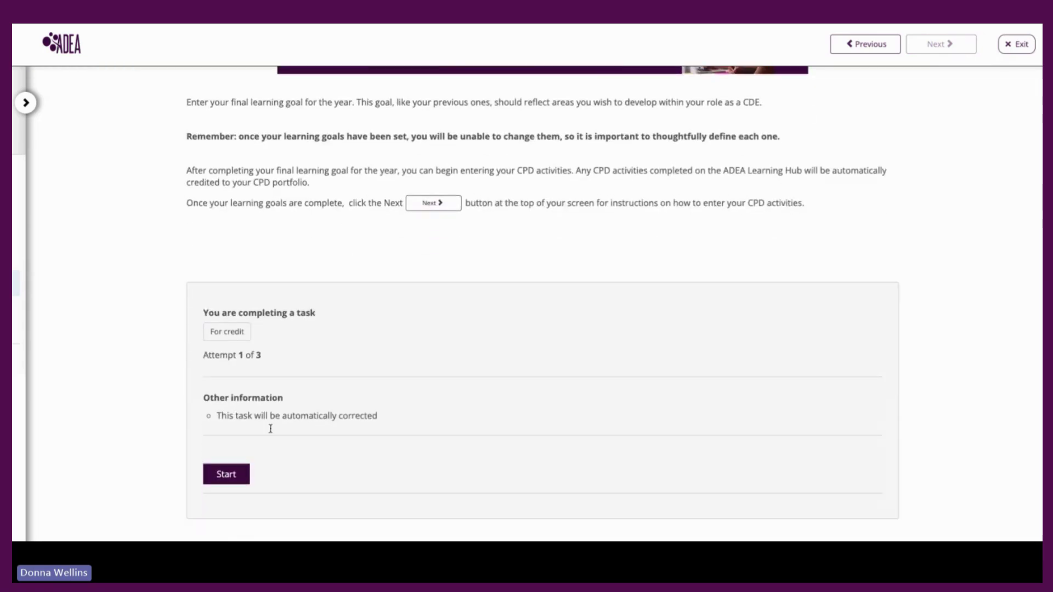
pyautogui.click(226, 476)
pyautogui.click(623, 340)
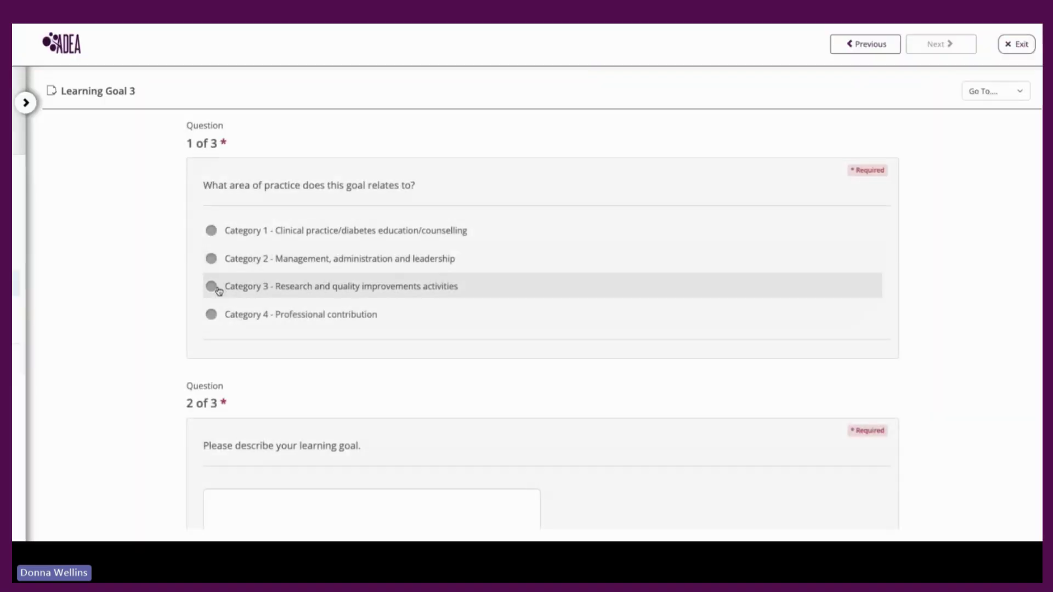
# Answer Learning Goal 3 with Category 3 - Research and quality improvements activities, goal description "describe" and role relevance "relates".
pyautogui.click(218, 291)
pyautogui.scroll(-5, 293, 305)
pyautogui.click(324, 253)
pyautogui.write('describe')
pyautogui.scroll(-1, 324, 253)
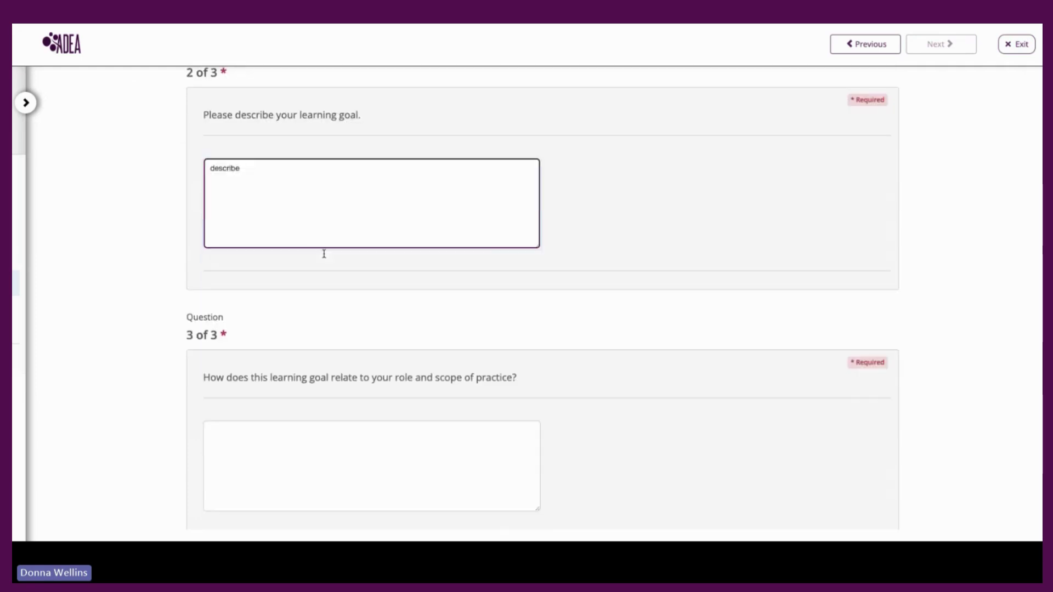
pyautogui.scroll(-1, 324, 253)
pyautogui.click(332, 377)
pyautogui.write('rea')
pyautogui.write('lates')
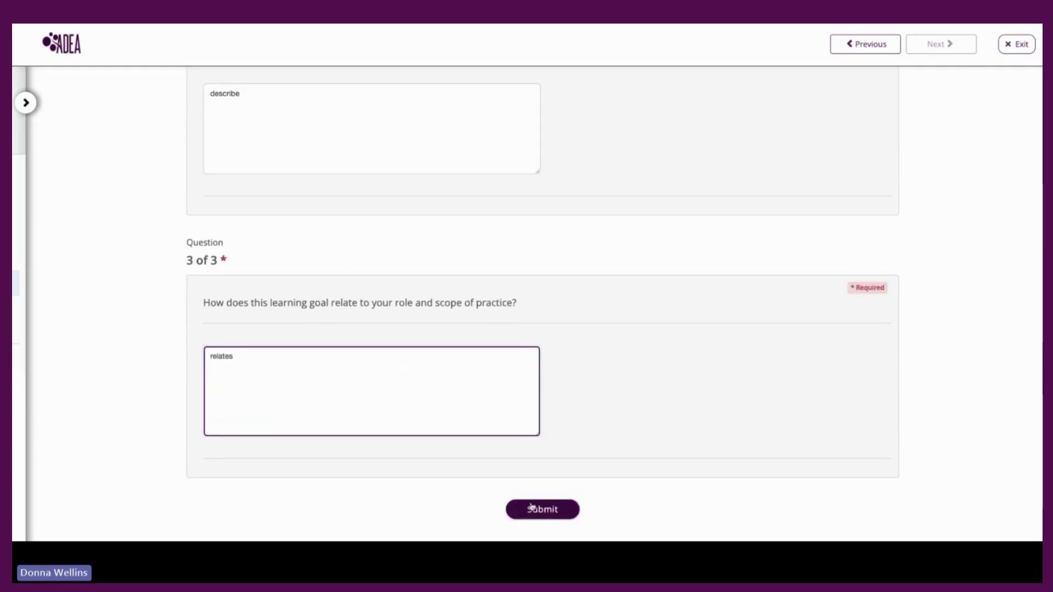
# Submit the Learning Goal 3 answers and continue to the CPD activity submission page.
pyautogui.click(530, 508)
pyautogui.click(660, 303)
pyautogui.click(582, 210)
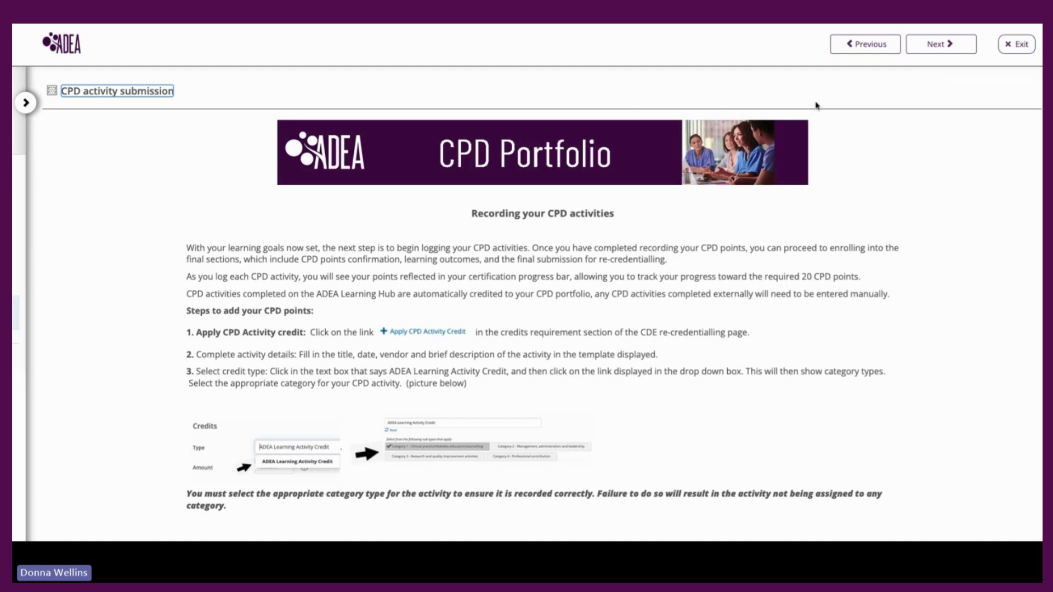
# Review the instructions for recording CPD activities and dismiss the course completion message.
pyautogui.click(942, 48)
pyautogui.scroll(-4, 454, 277)
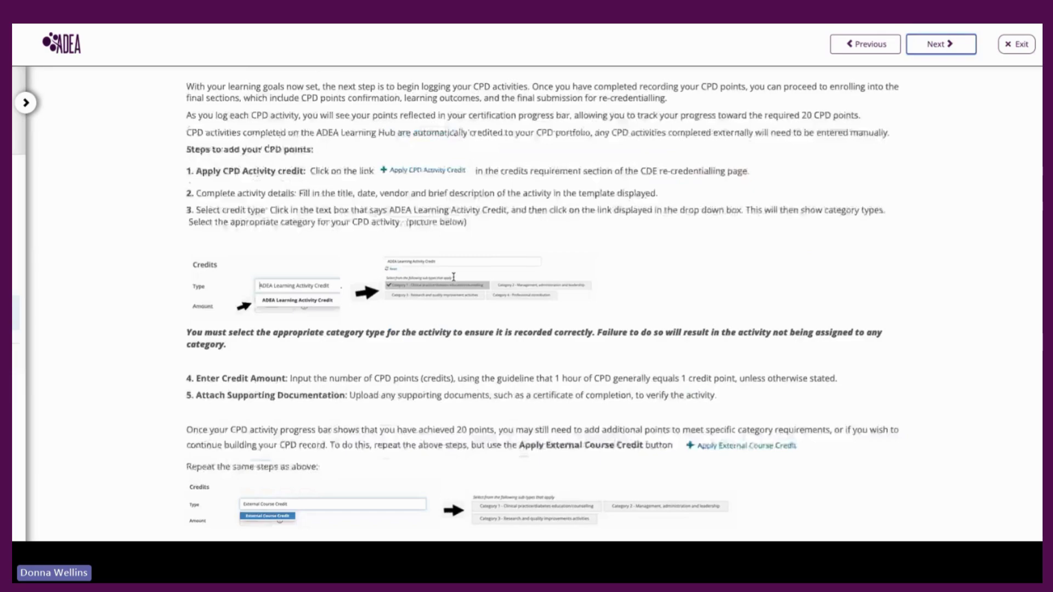
pyautogui.scroll(-3, 454, 276)
pyautogui.scroll(5, 454, 279)
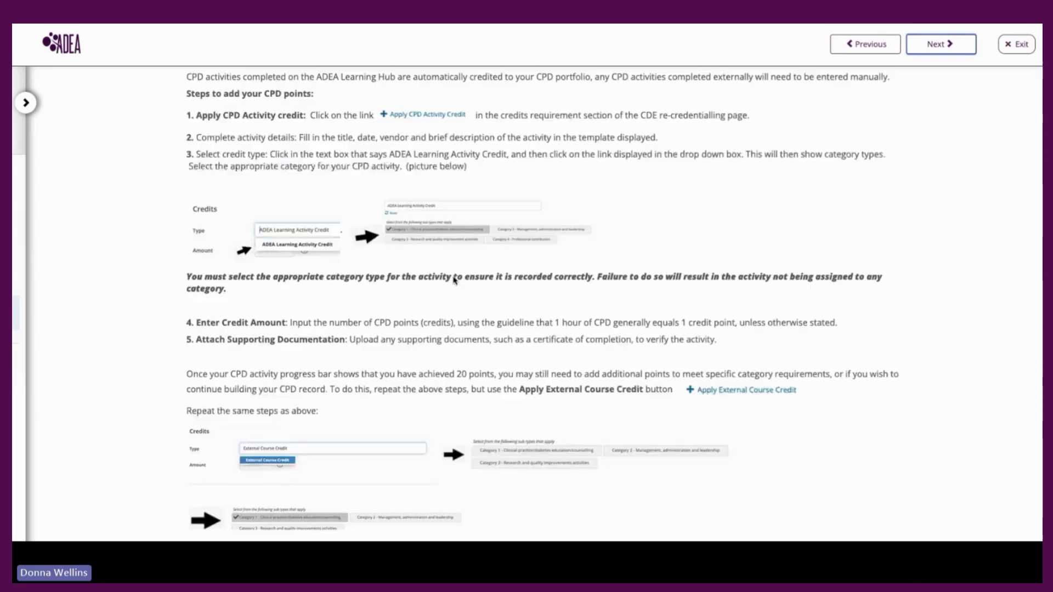
pyautogui.scroll(1, 454, 280)
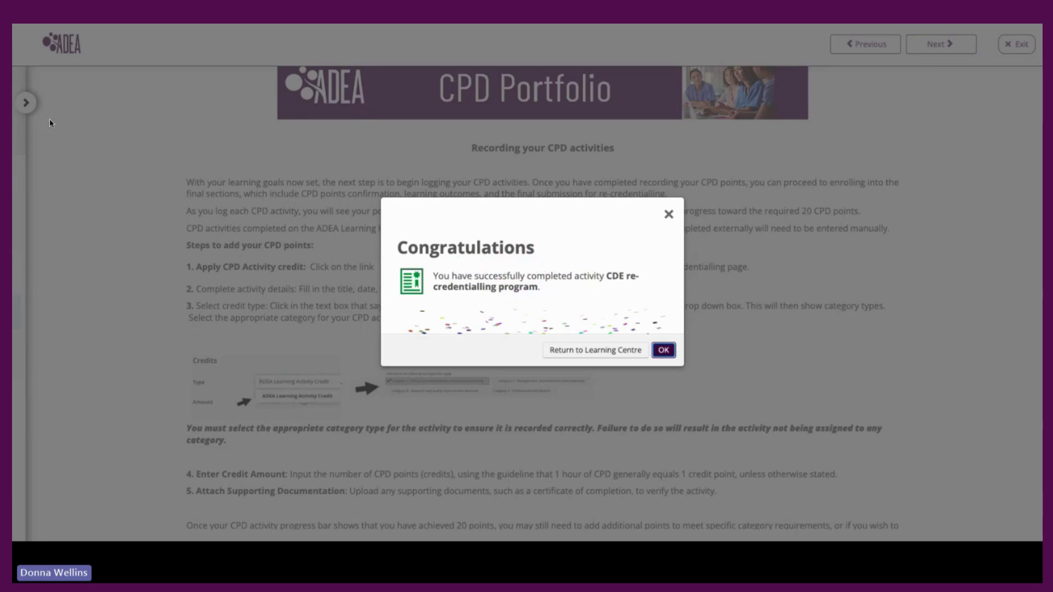
pyautogui.click(662, 351)
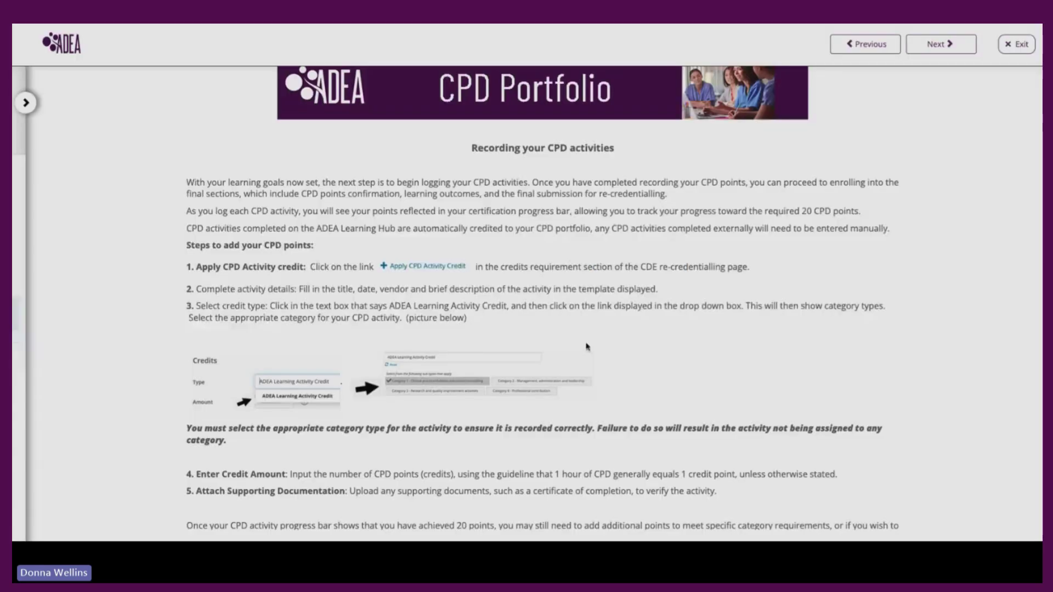
# Return to the Learning Centre and open the CDE Credentialling Program certification at its Credits Requirement section.
pyautogui.click(26, 104)
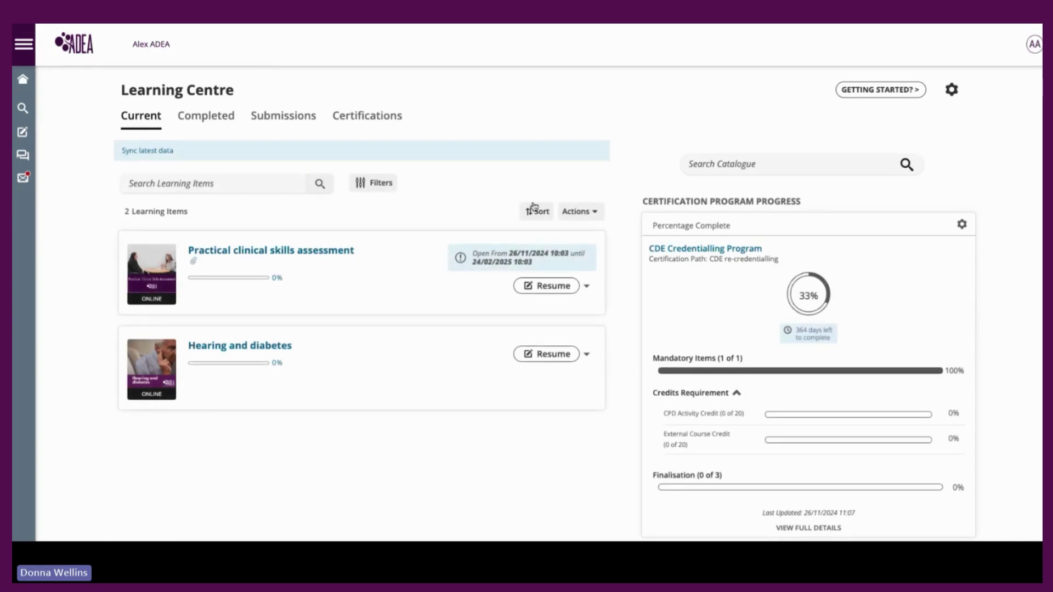
pyautogui.click(372, 127)
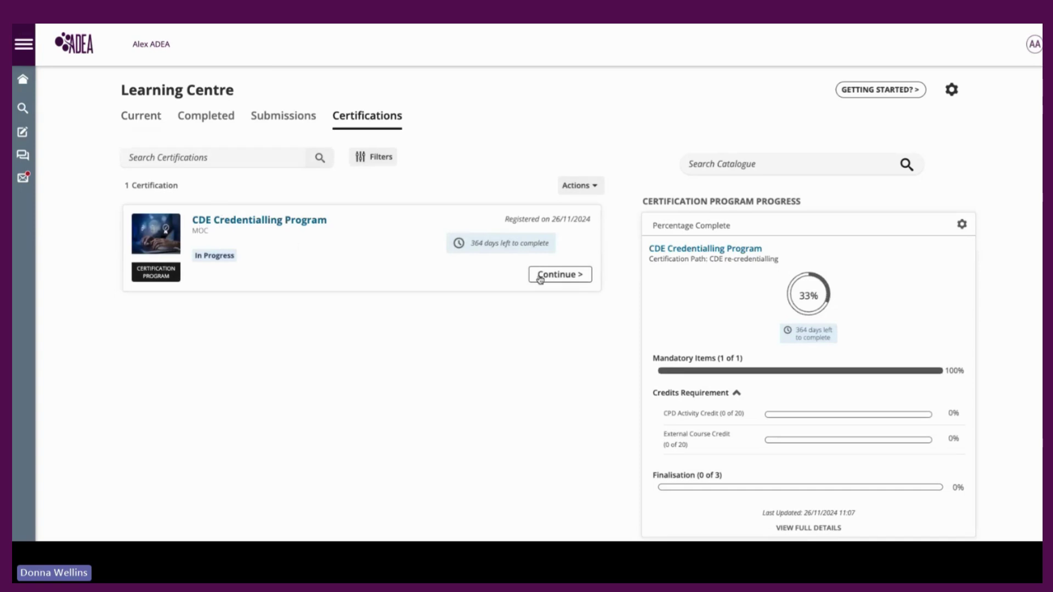
pyautogui.click(557, 275)
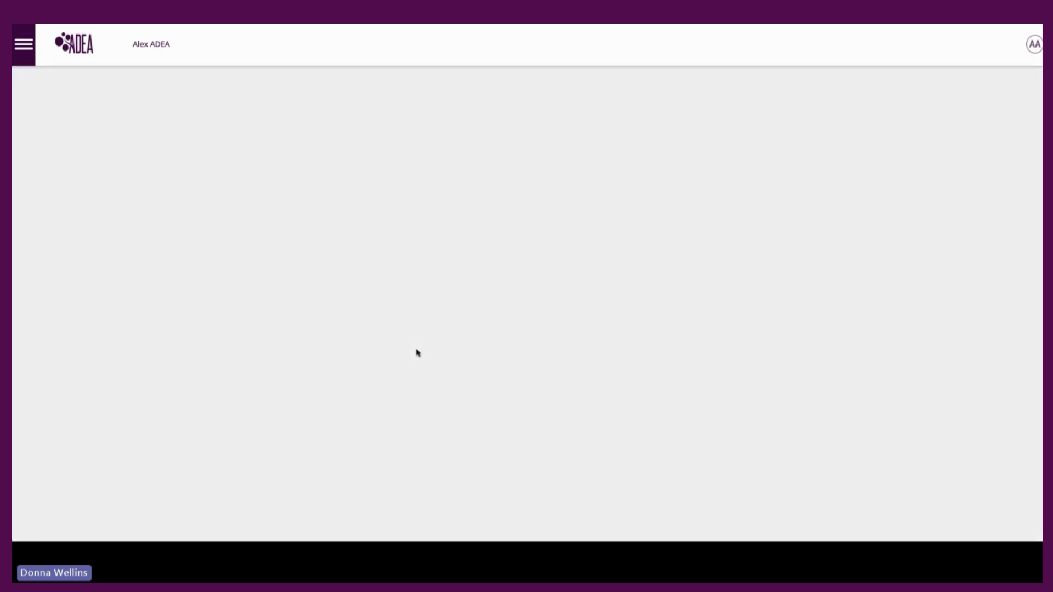
pyautogui.scroll(-3, 412, 322)
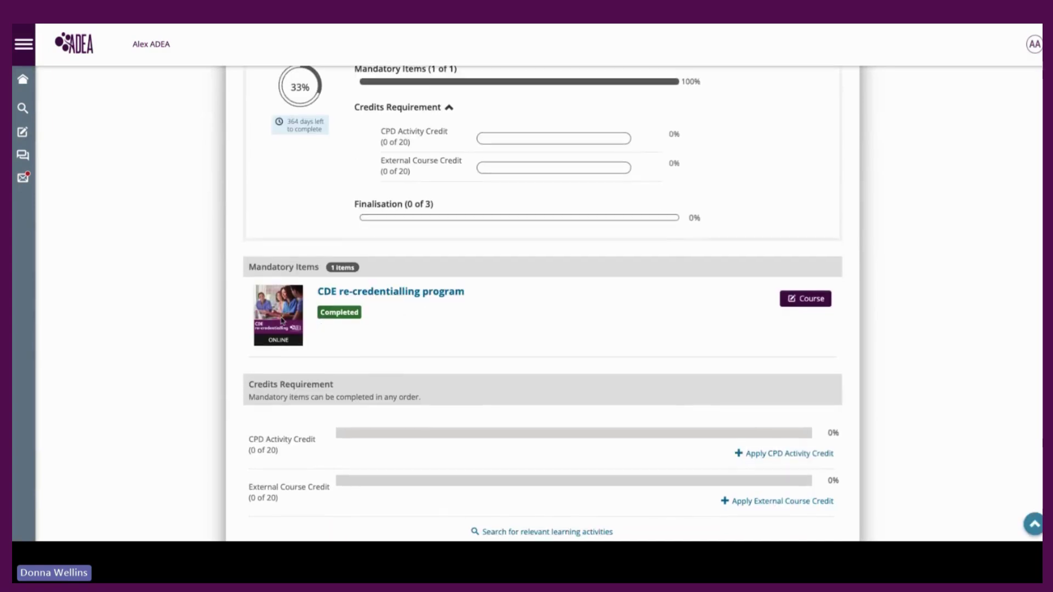
pyautogui.scroll(3, 376, 326)
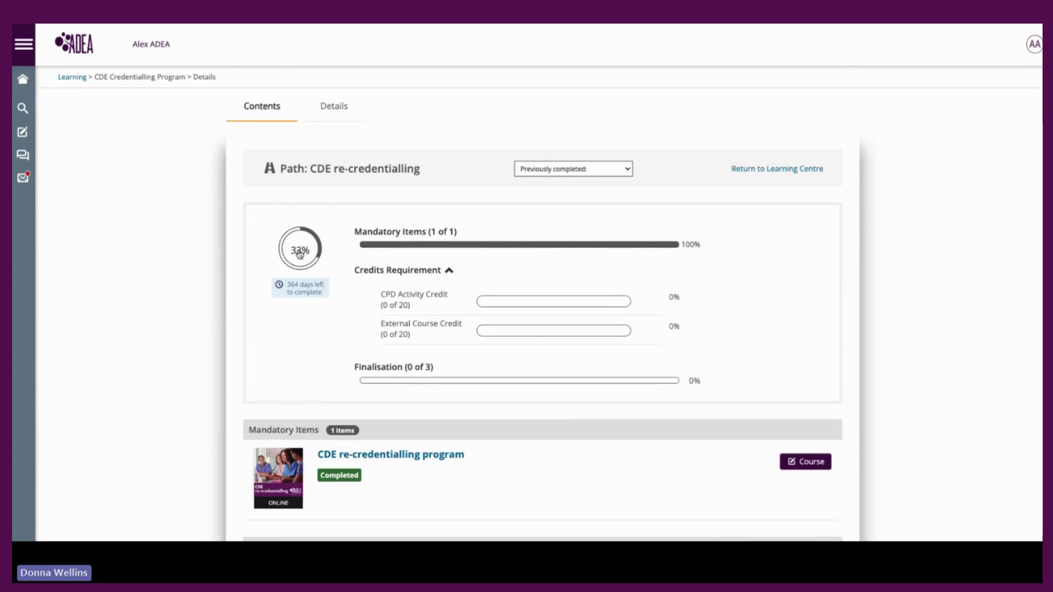
pyautogui.scroll(-5, 547, 332)
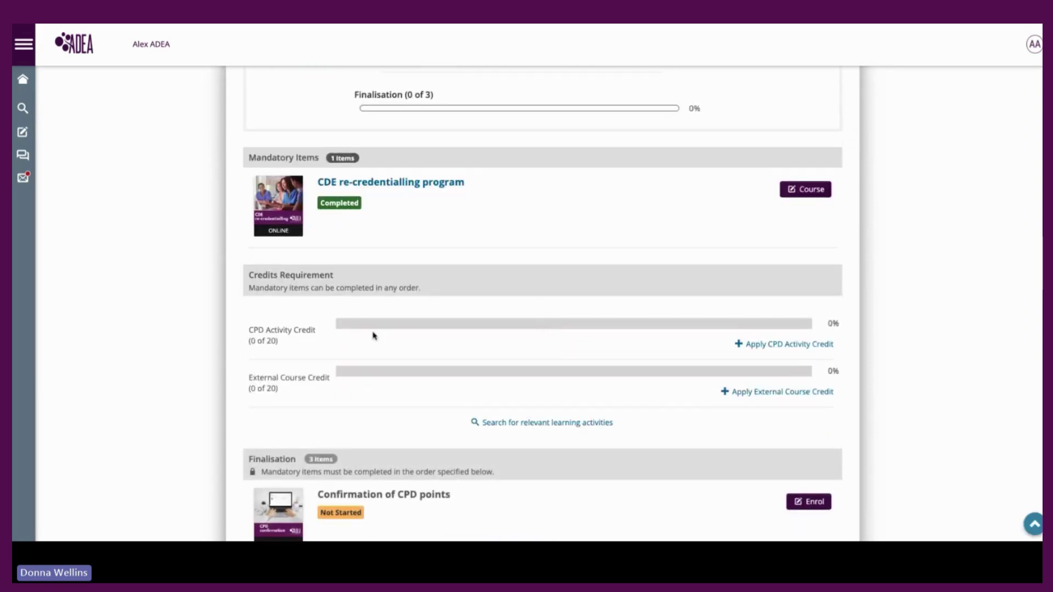
pyautogui.scroll(-1, 371, 336)
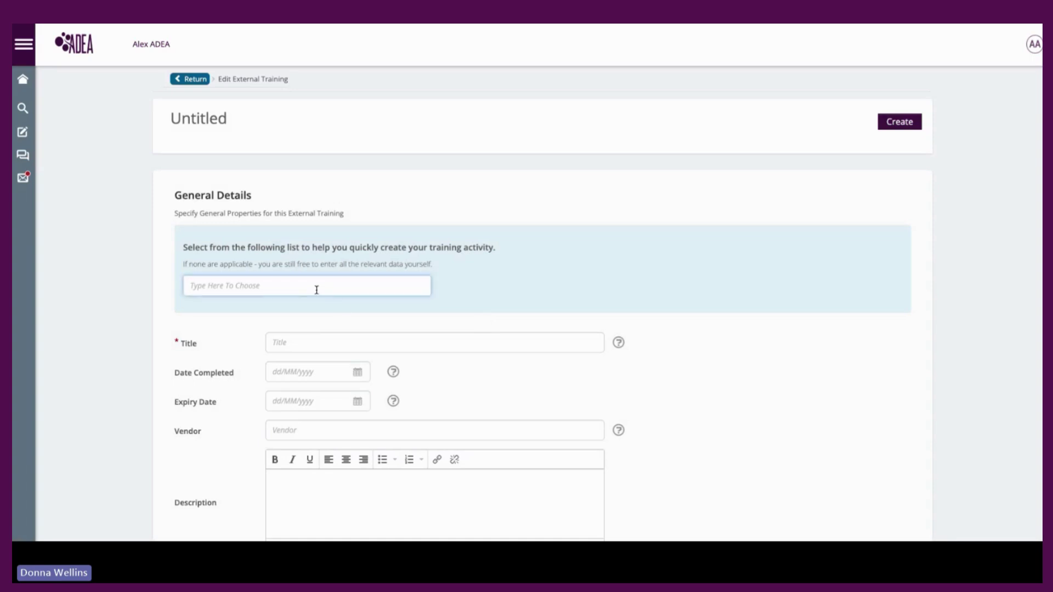
# Title the external training record "ADC conference", with completion date 24/11/2024 and expiry date 26/11/2024.
pyautogui.click(324, 340)
pyautogui.write('ad')
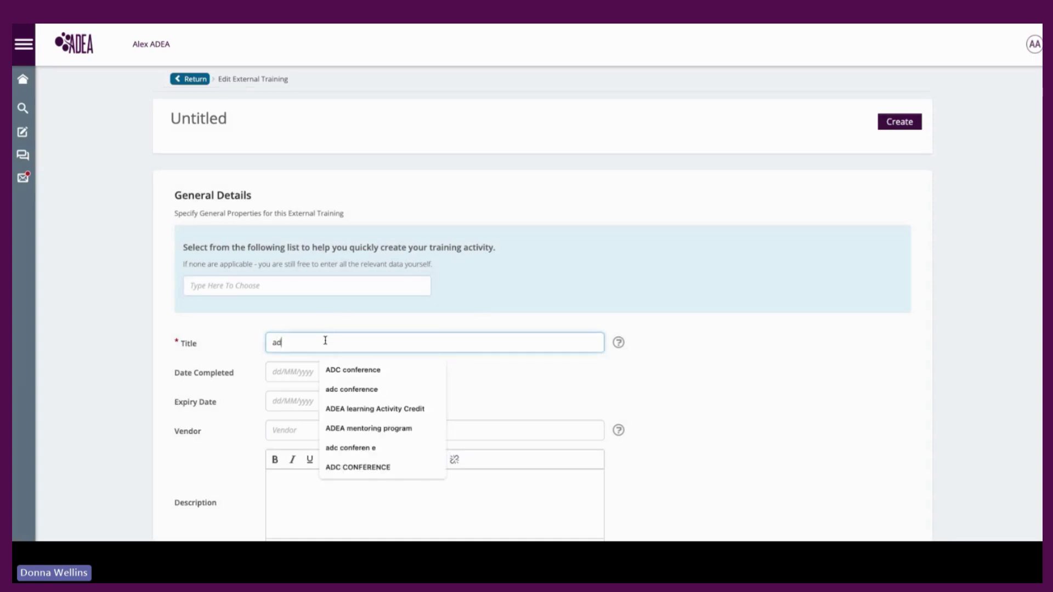
pyautogui.write('conference')
pyautogui.click(383, 371)
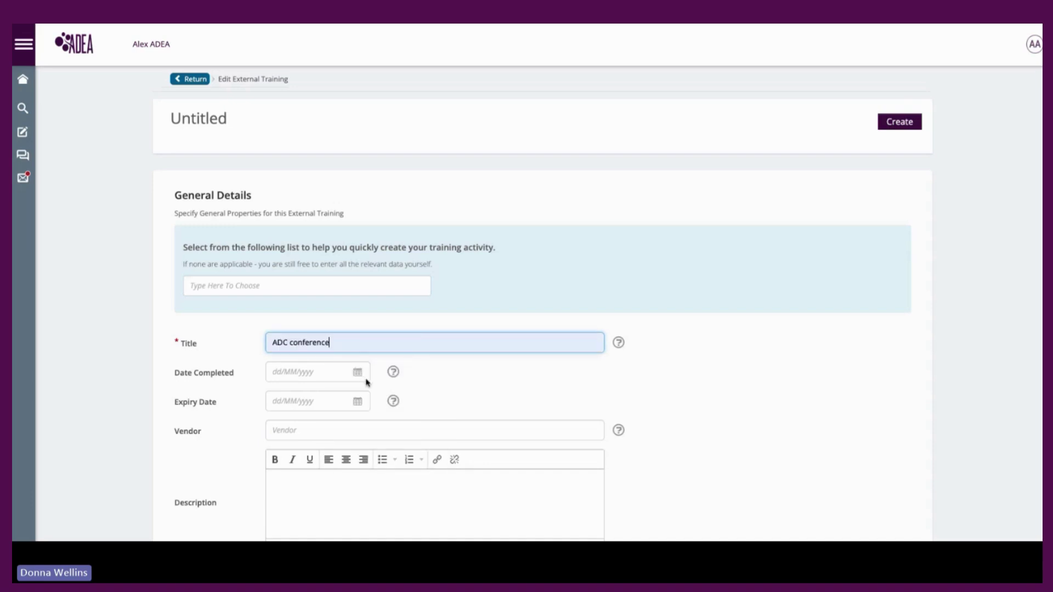
pyautogui.click(357, 372)
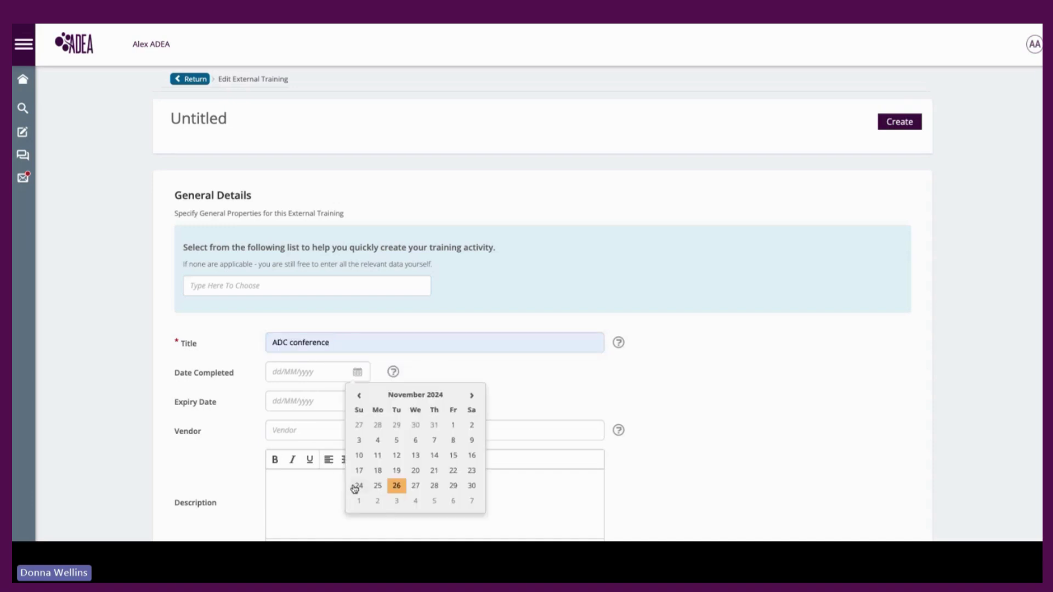
pyautogui.click(356, 486)
pyautogui.click(357, 401)
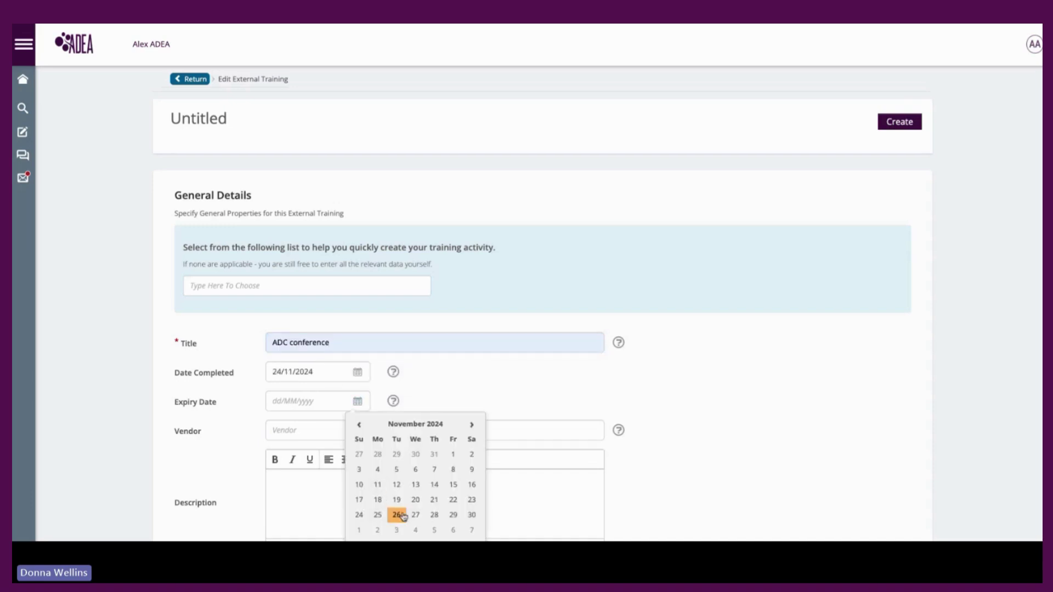
pyautogui.click(401, 515)
# Set the record's credits to External Course Credit, Category 1 - Clinical practice/diabetes education/counselling, with an amount of 24.00.
pyautogui.scroll(-6, 367, 378)
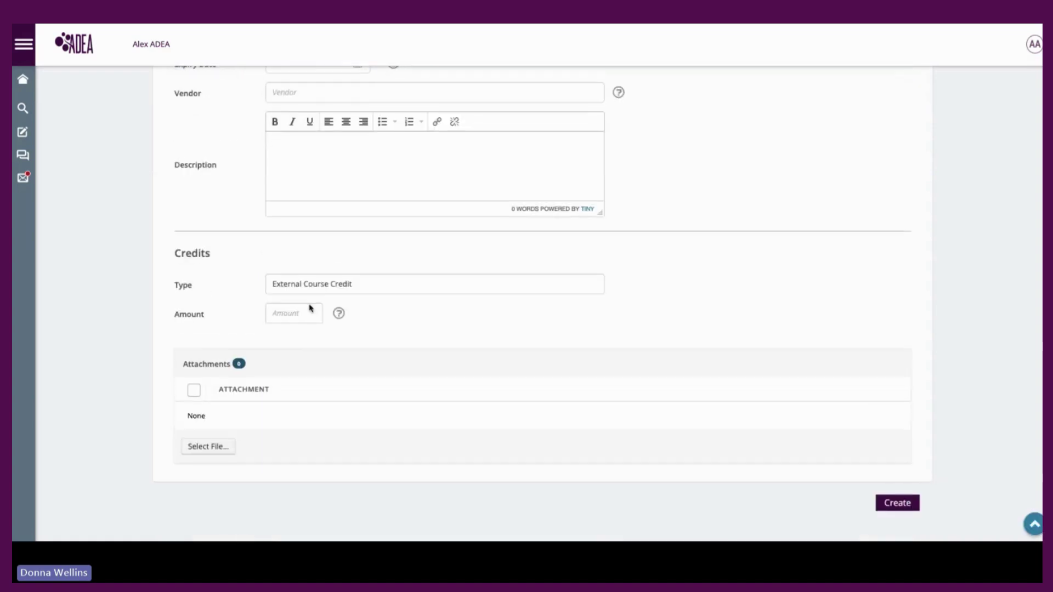
pyautogui.click(376, 286)
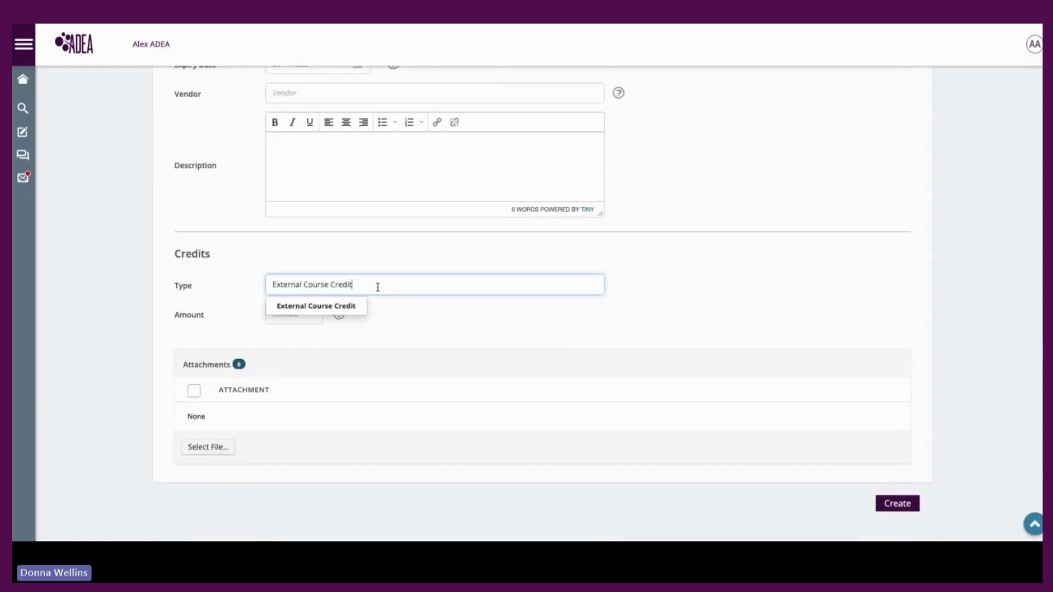
pyautogui.click(326, 307)
pyautogui.click(348, 337)
pyautogui.click(296, 389)
pyautogui.write('24')
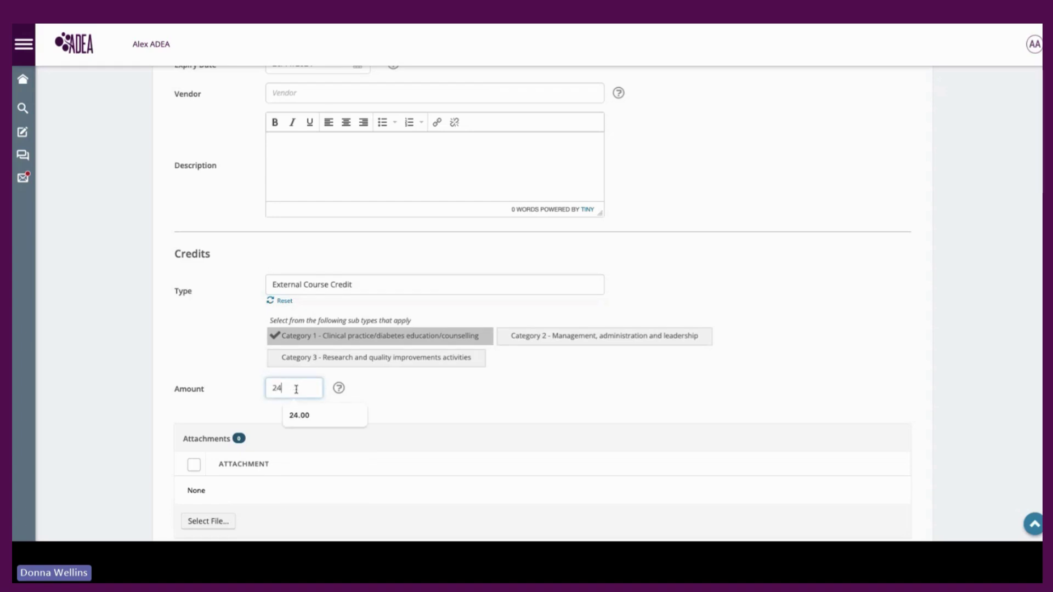
pyautogui.click(299, 415)
# Create the ADC conference training record and save it.
pyautogui.scroll(-3, 329, 406)
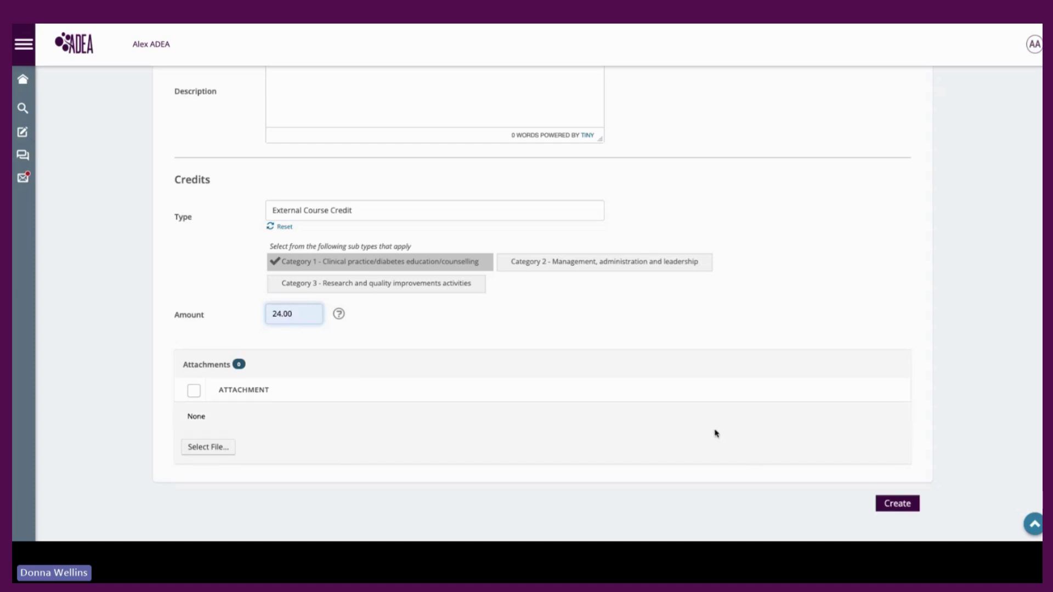
pyautogui.click(896, 505)
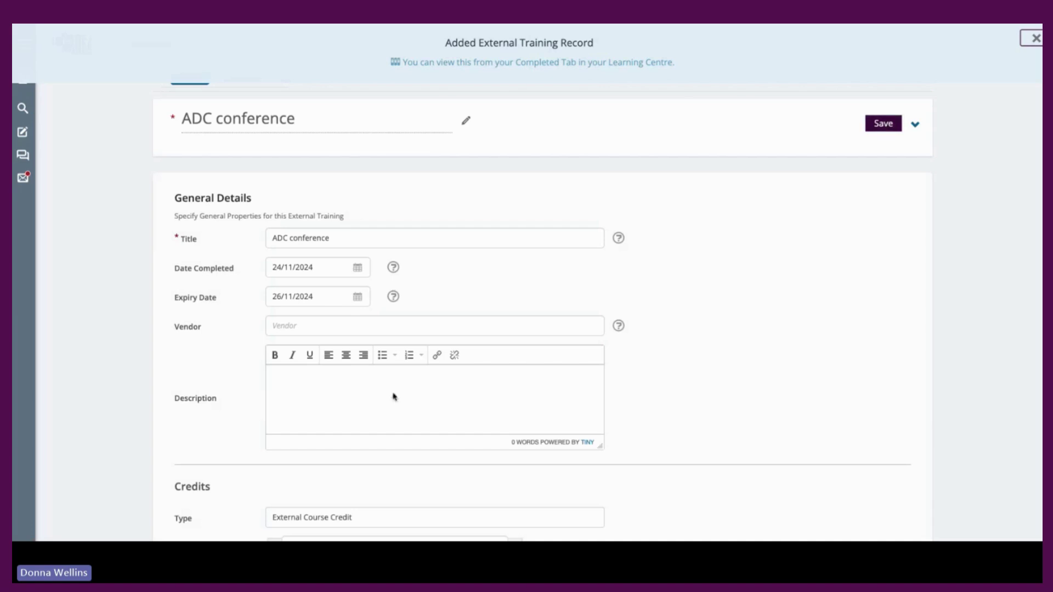
pyautogui.click(884, 125)
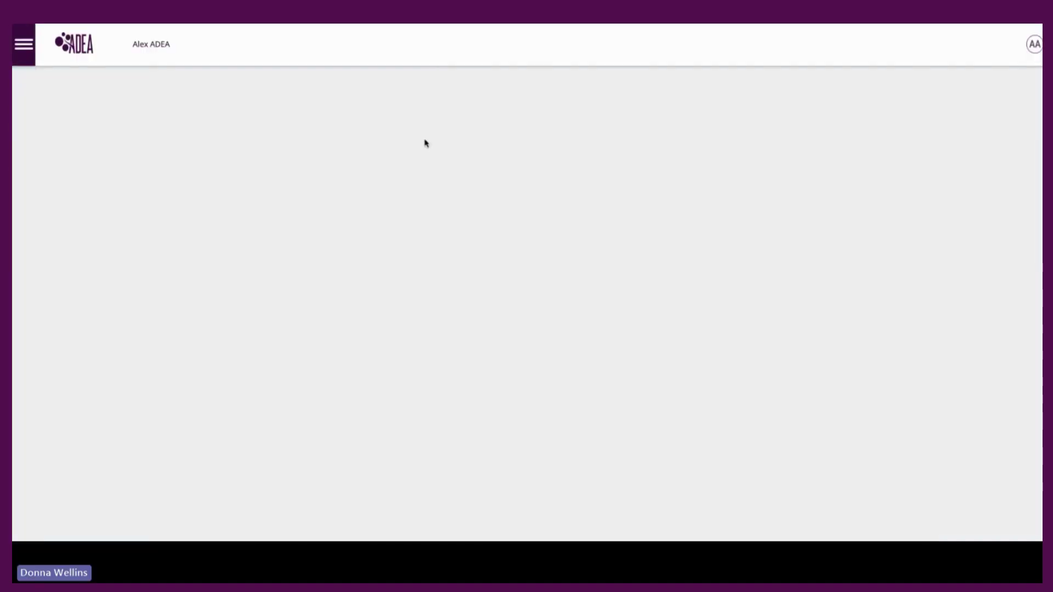
# Enrol in Confirmation of CPD points under the certification's Finalisation items and start the course.
pyautogui.scroll(-4, 497, 288)
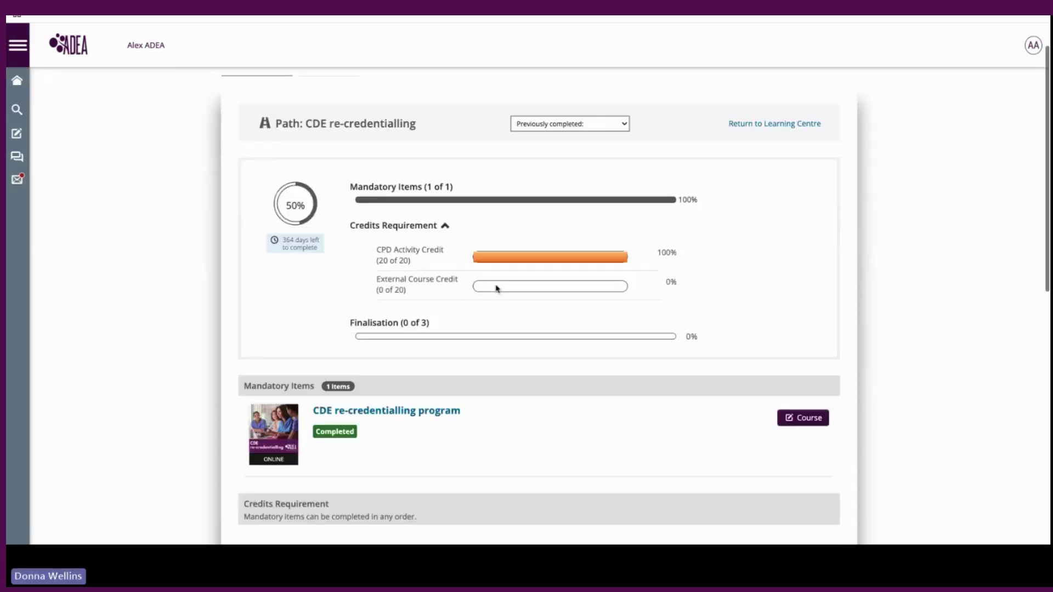
pyautogui.scroll(-3, 496, 288)
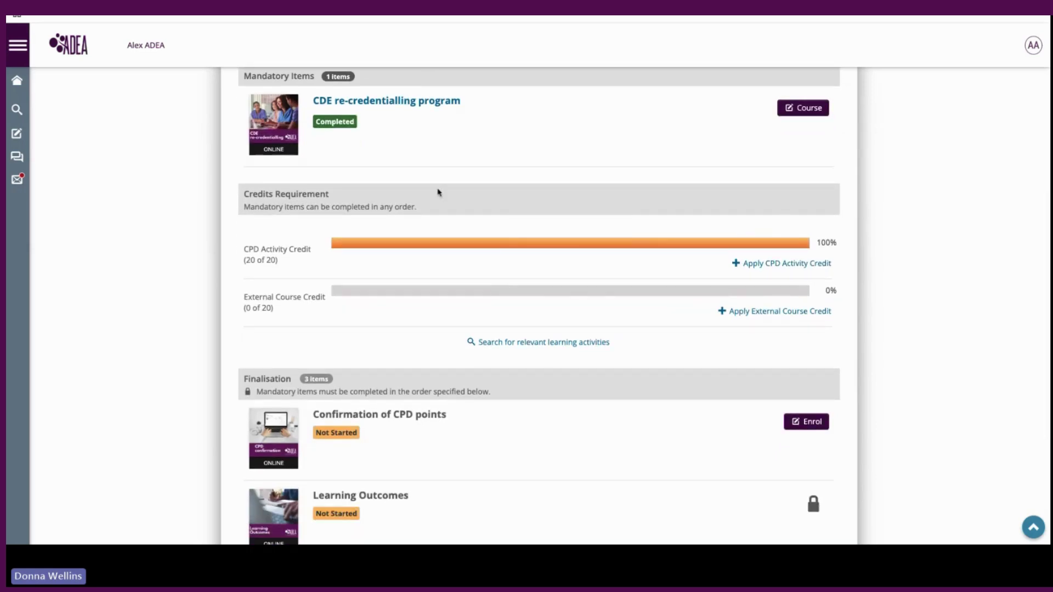
pyautogui.scroll(-4, 438, 192)
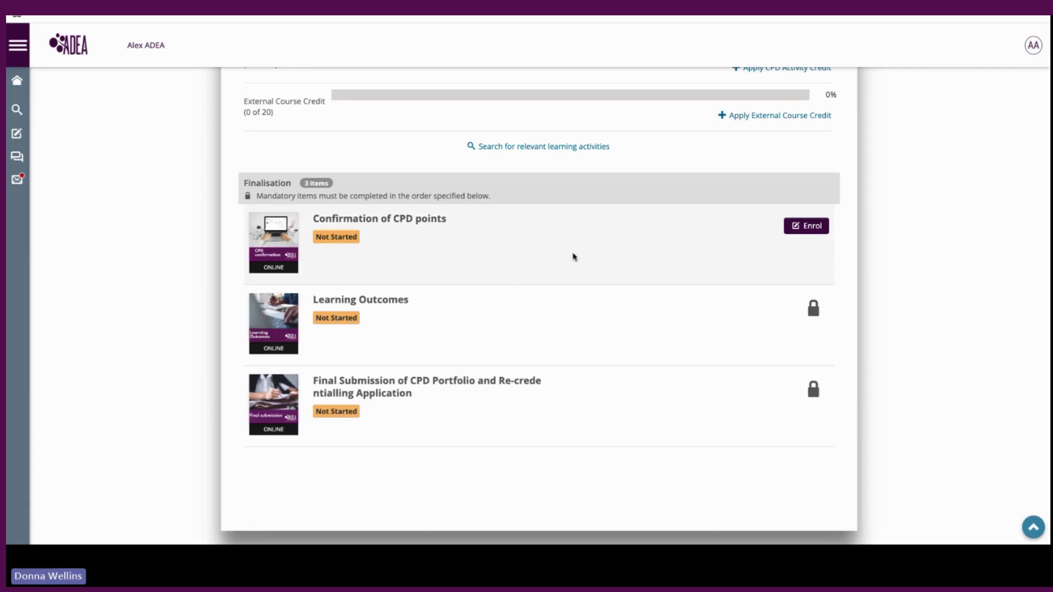
pyautogui.click(806, 225)
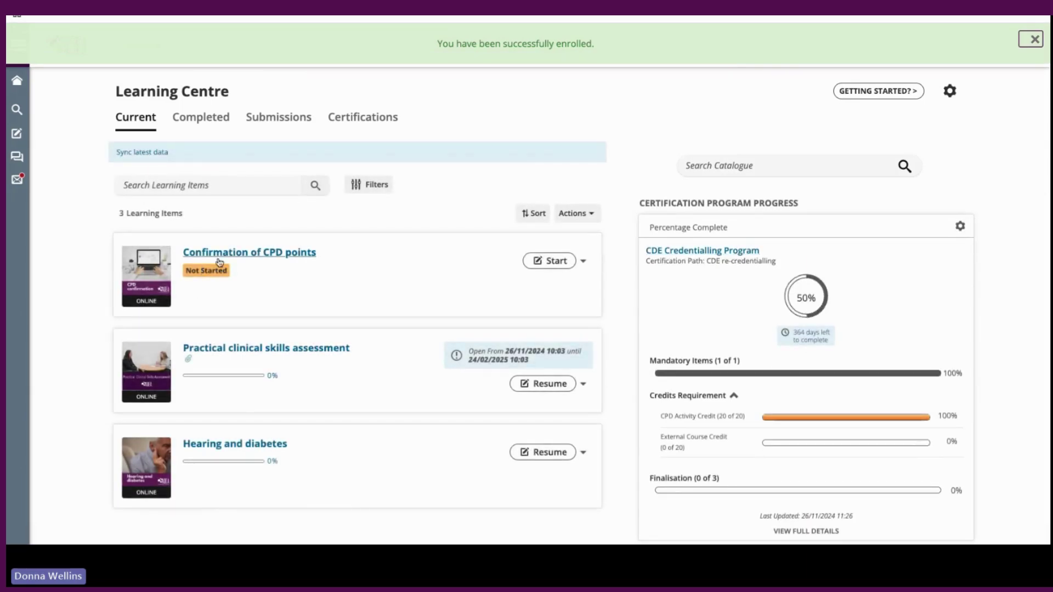
pyautogui.click(553, 262)
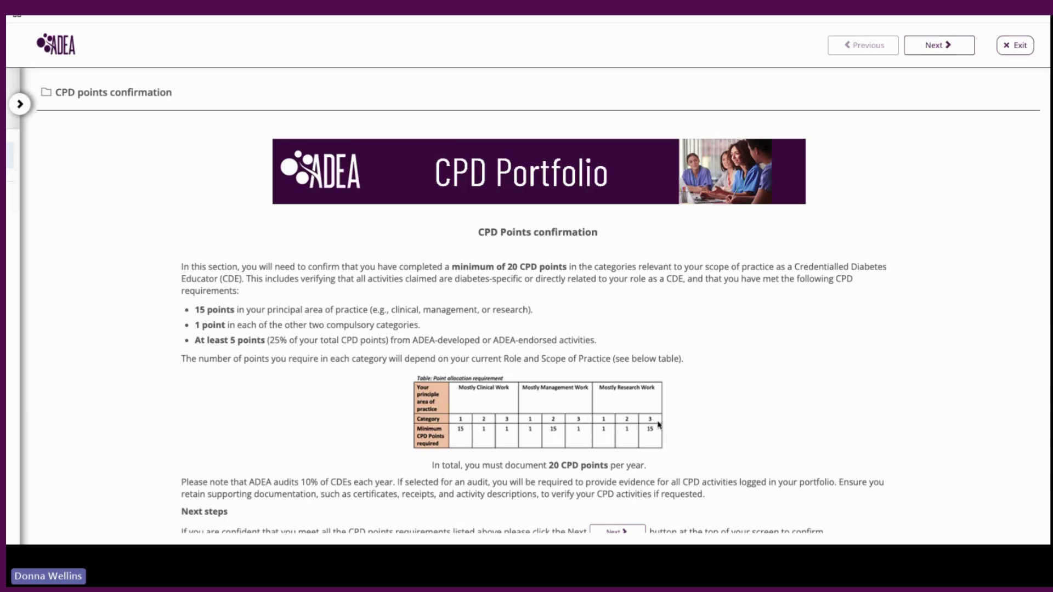
# Start the CPD points confirmation task and answer Yes to having met all CPD points requirements.
pyautogui.scroll(-1, 720, 406)
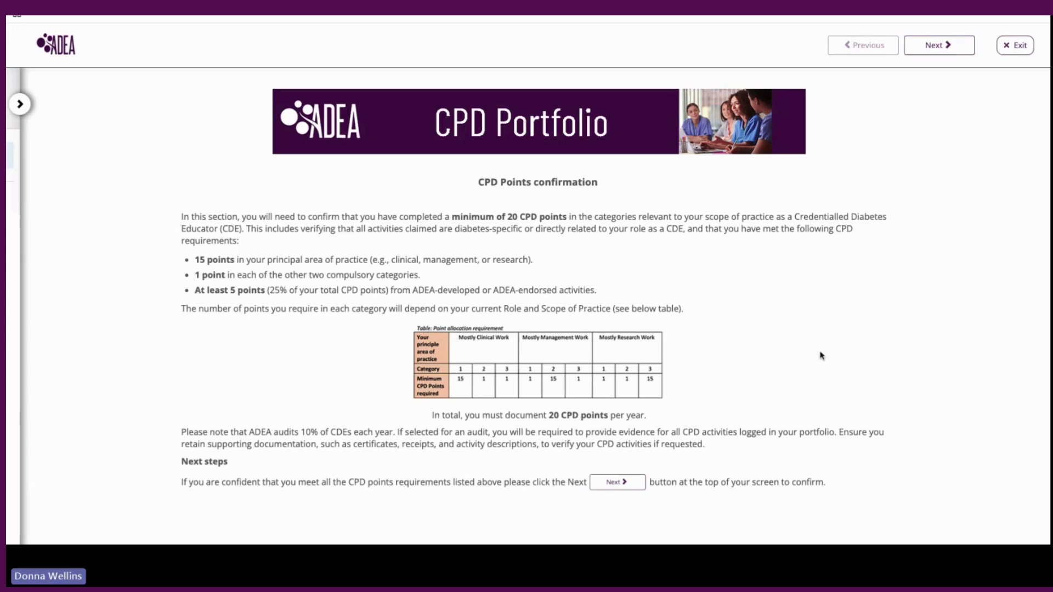
pyautogui.click(942, 51)
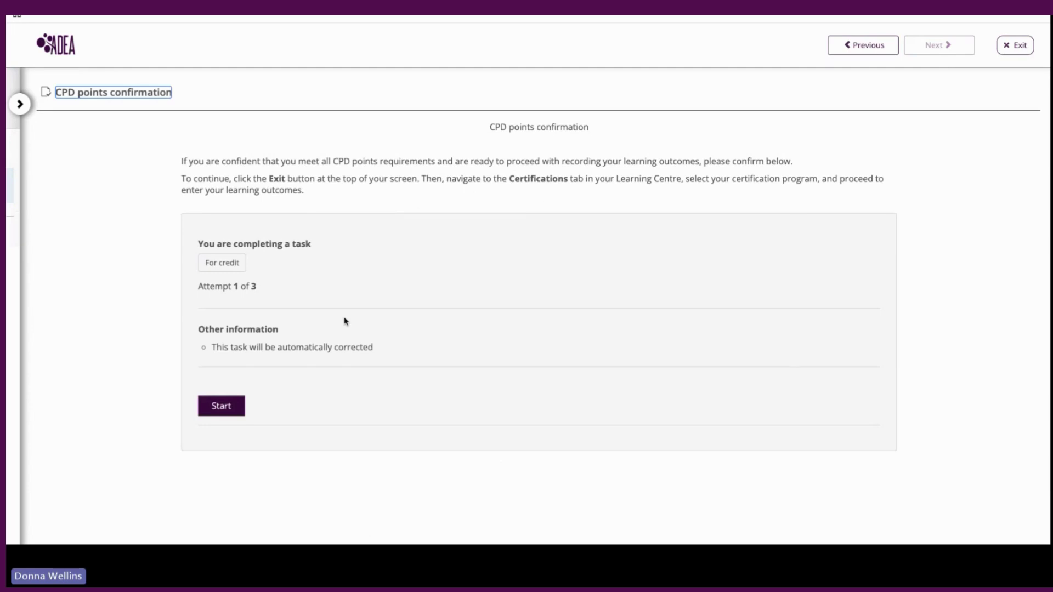
pyautogui.click(239, 408)
pyautogui.click(603, 342)
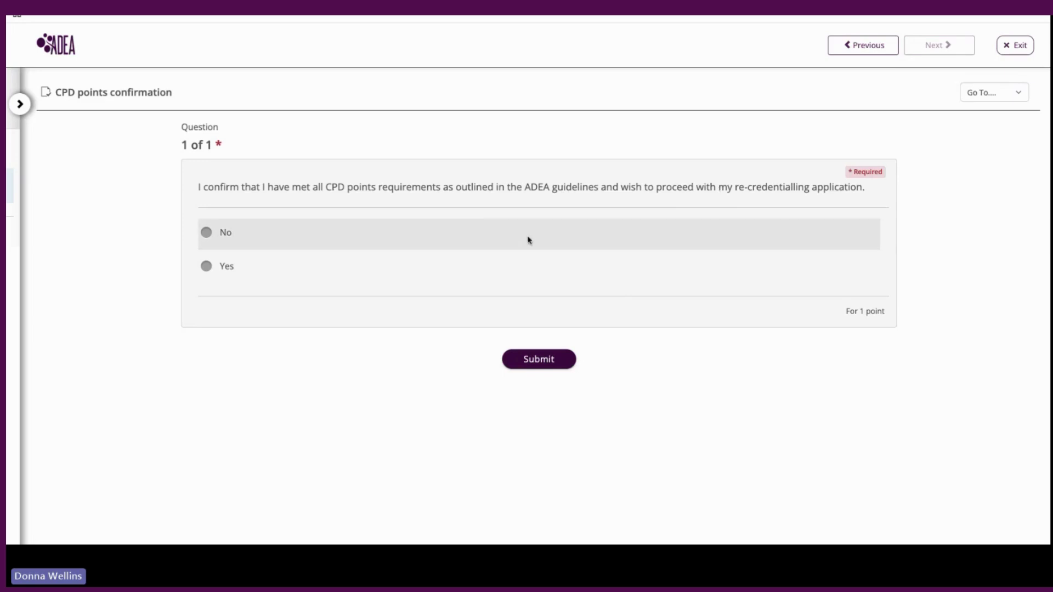
pyautogui.click(210, 273)
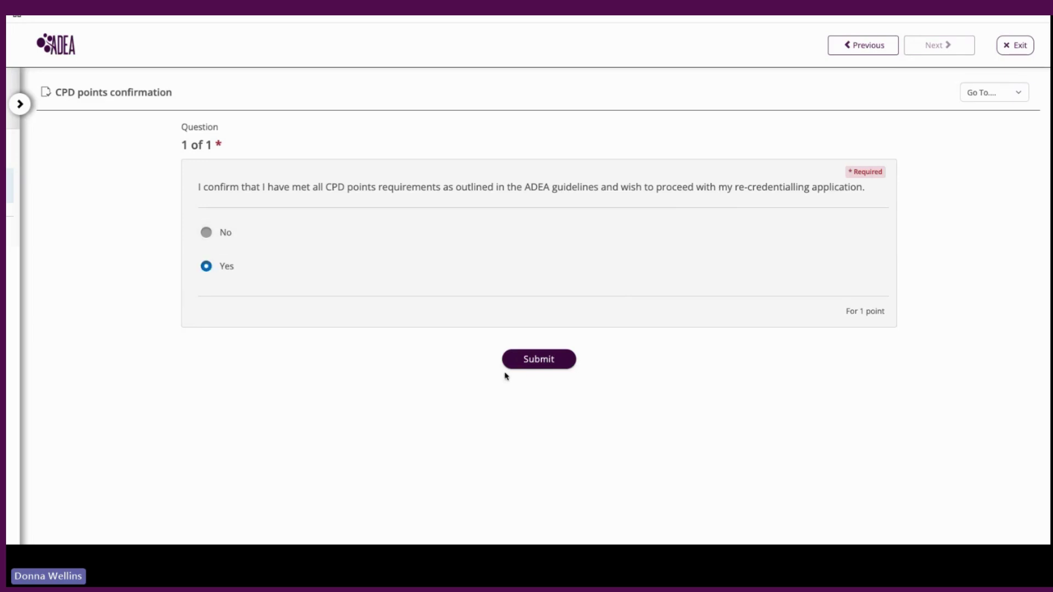
# Submit the CPD points confirmation, check its completion in the course outline and exit the course.
pyautogui.click(547, 366)
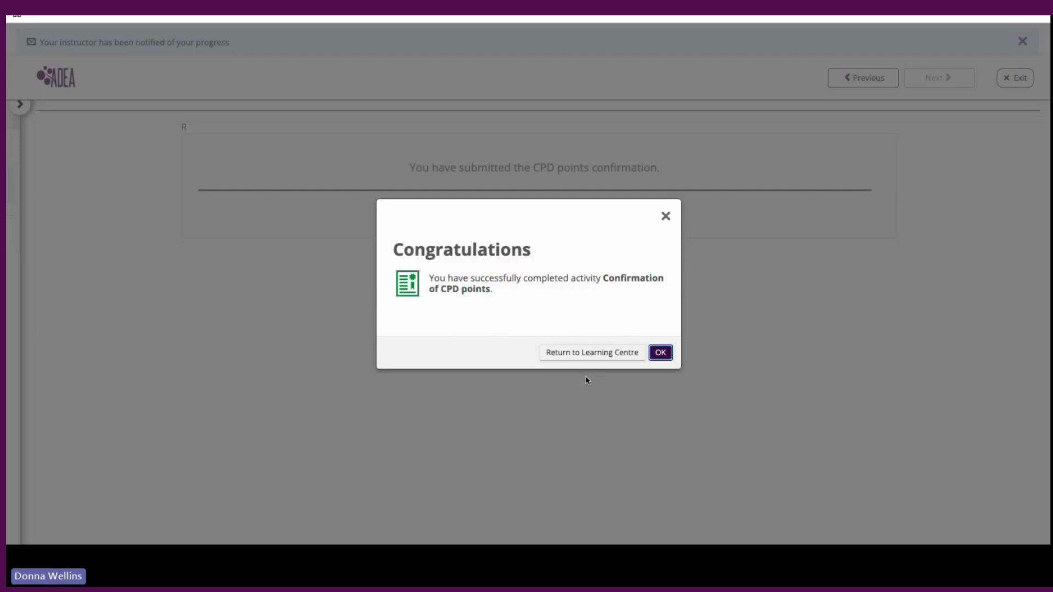
pyautogui.click(653, 419)
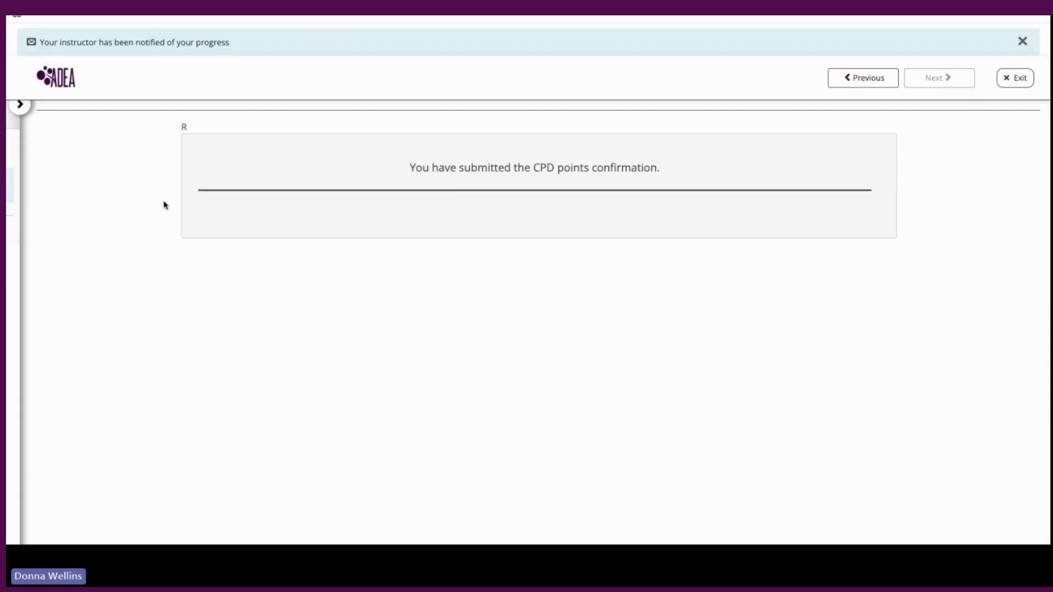
pyautogui.click(26, 107)
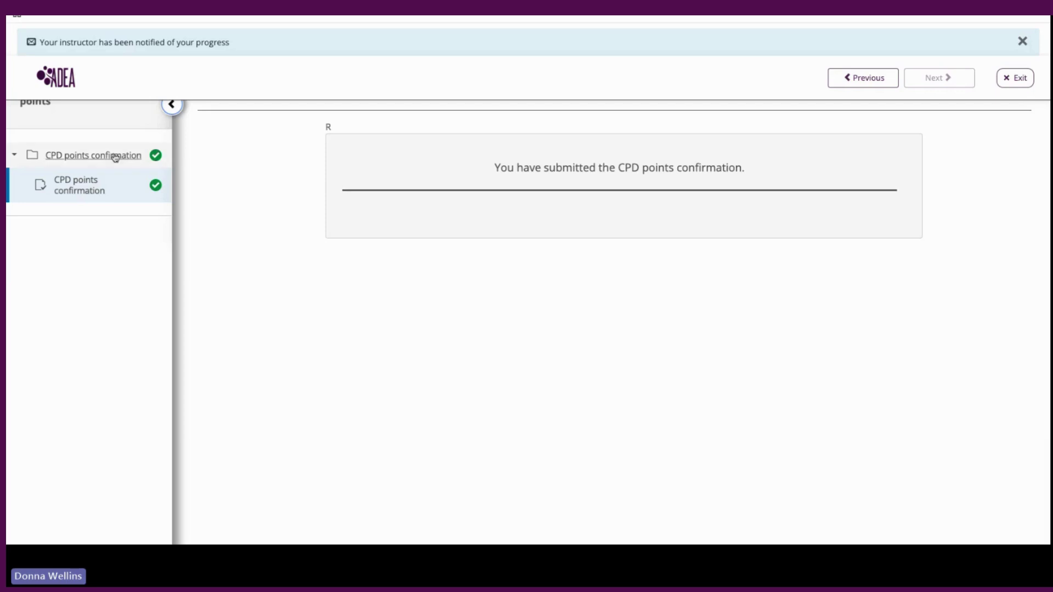
pyautogui.click(172, 105)
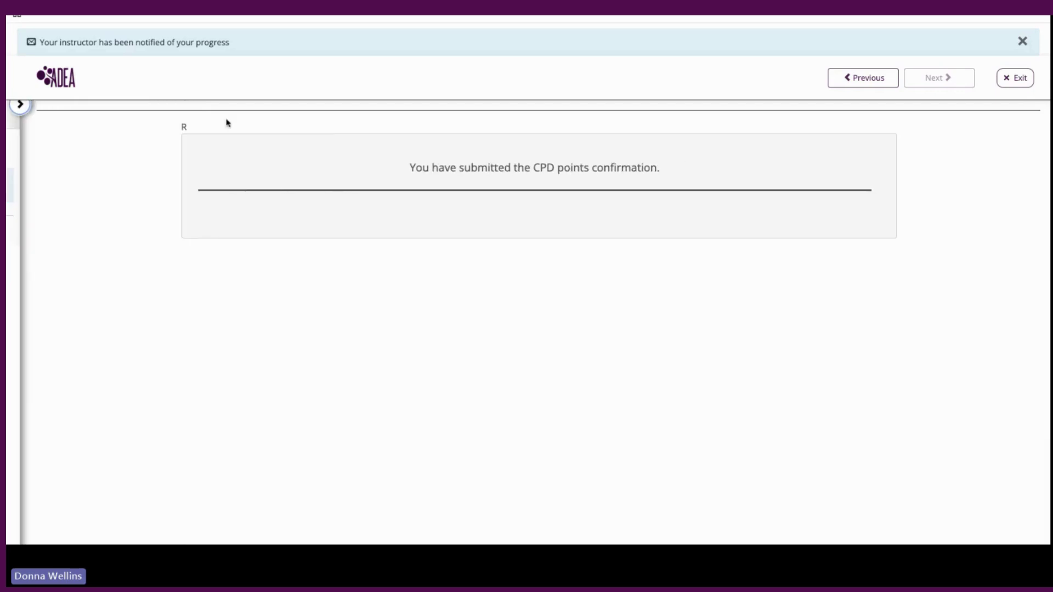
pyautogui.click(1014, 79)
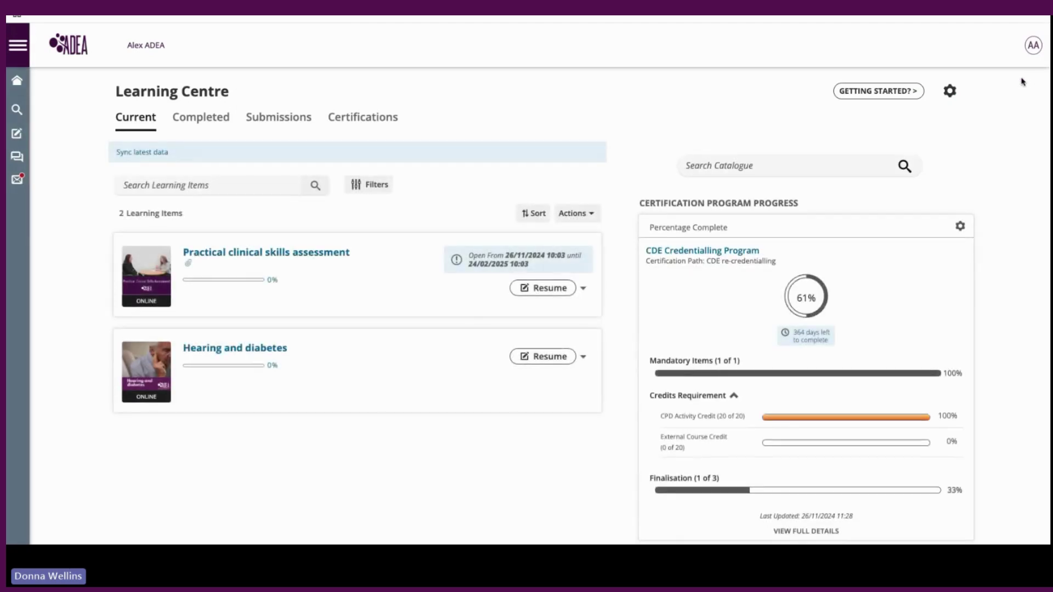
# Re-enrol in Learning Outcomes under the CDE Credentialling Program's Finalisation items and start the course.
pyautogui.click(362, 121)
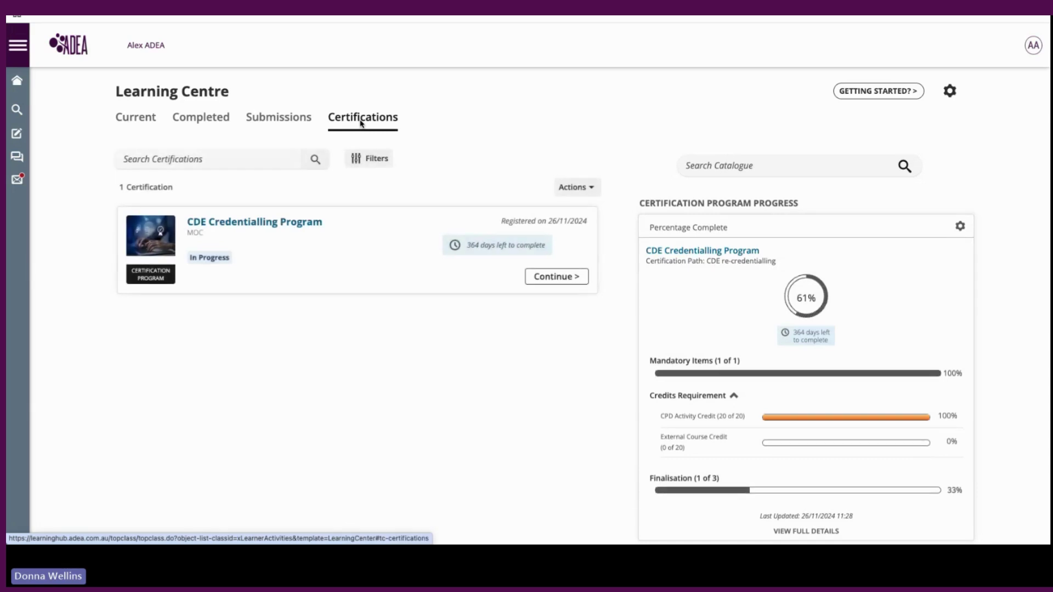
pyautogui.click(556, 280)
pyautogui.scroll(-3, 555, 282)
pyautogui.scroll(-5, 556, 280)
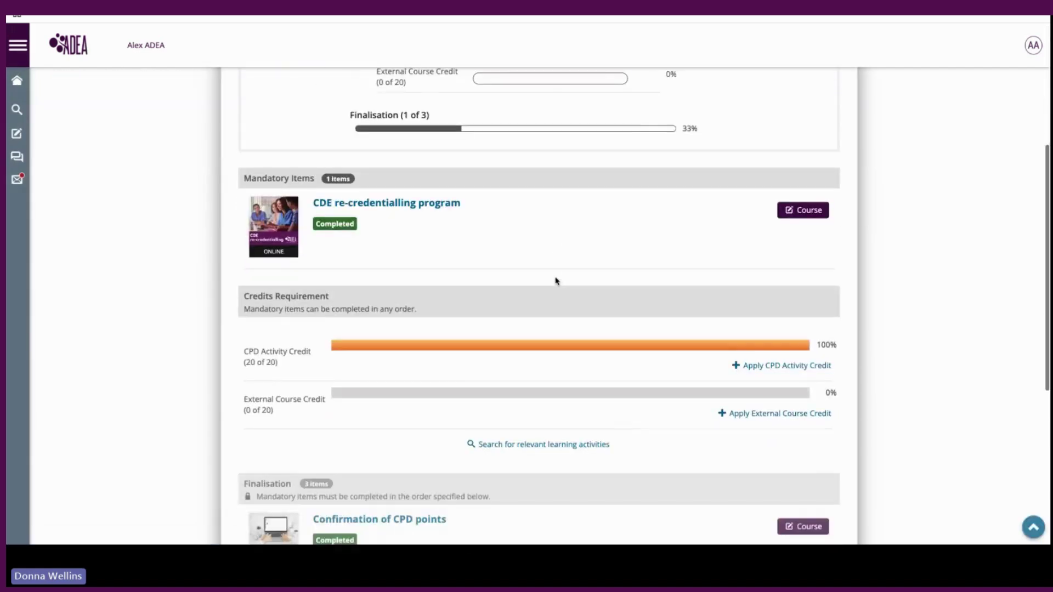
pyautogui.scroll(2, 556, 281)
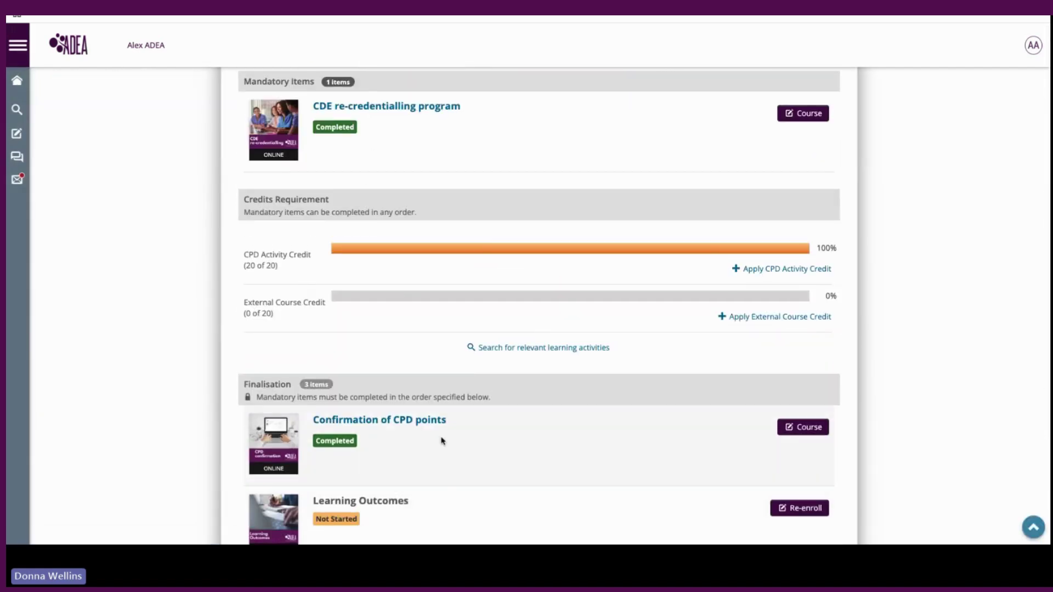
pyautogui.scroll(5, 442, 438)
pyautogui.scroll(1, 443, 438)
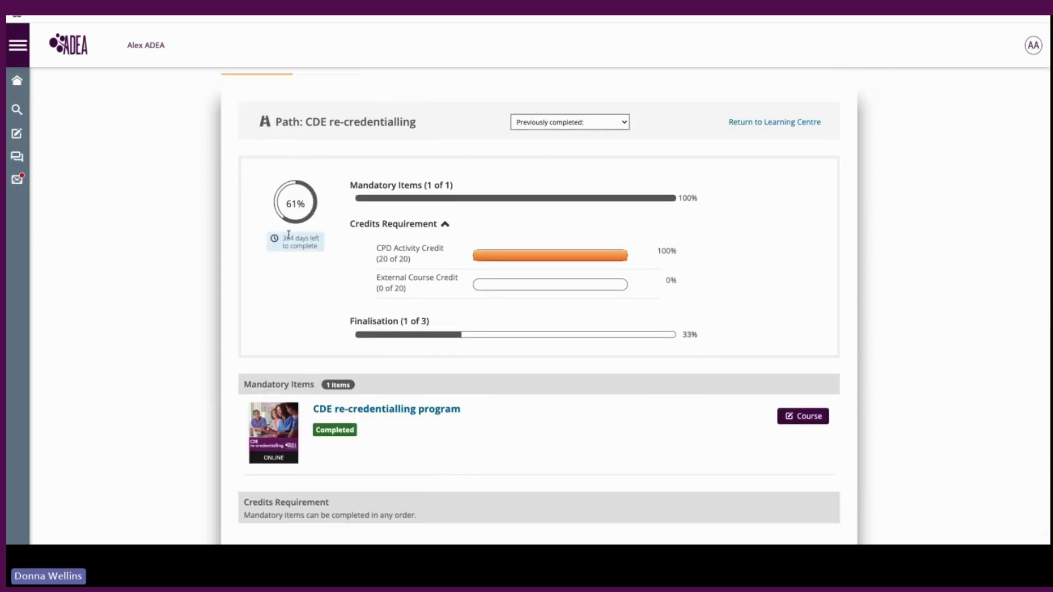
pyautogui.scroll(-2, 457, 336)
pyautogui.scroll(-2, 455, 336)
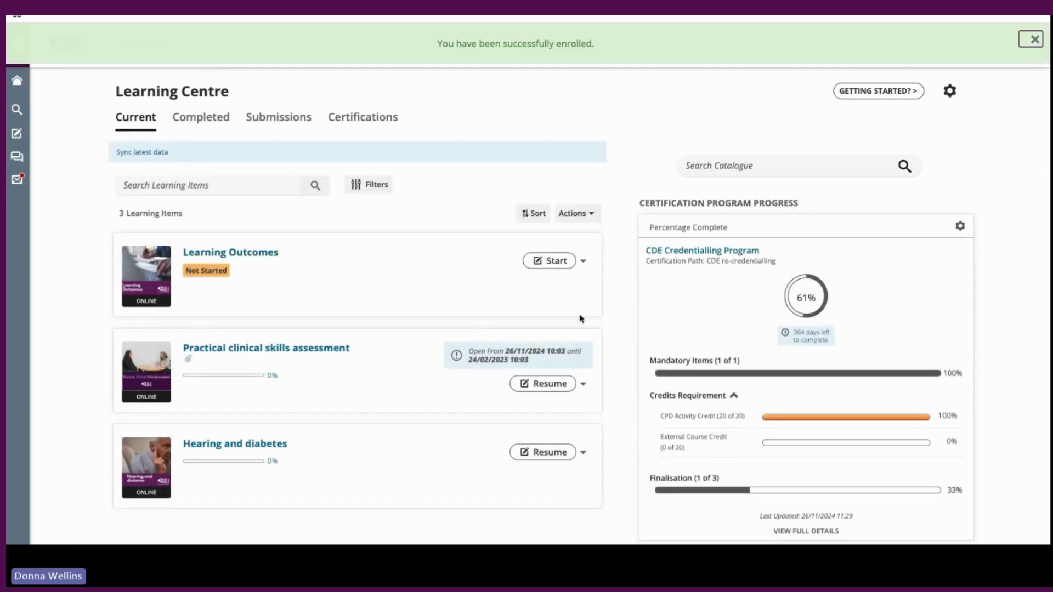
pyautogui.click(556, 263)
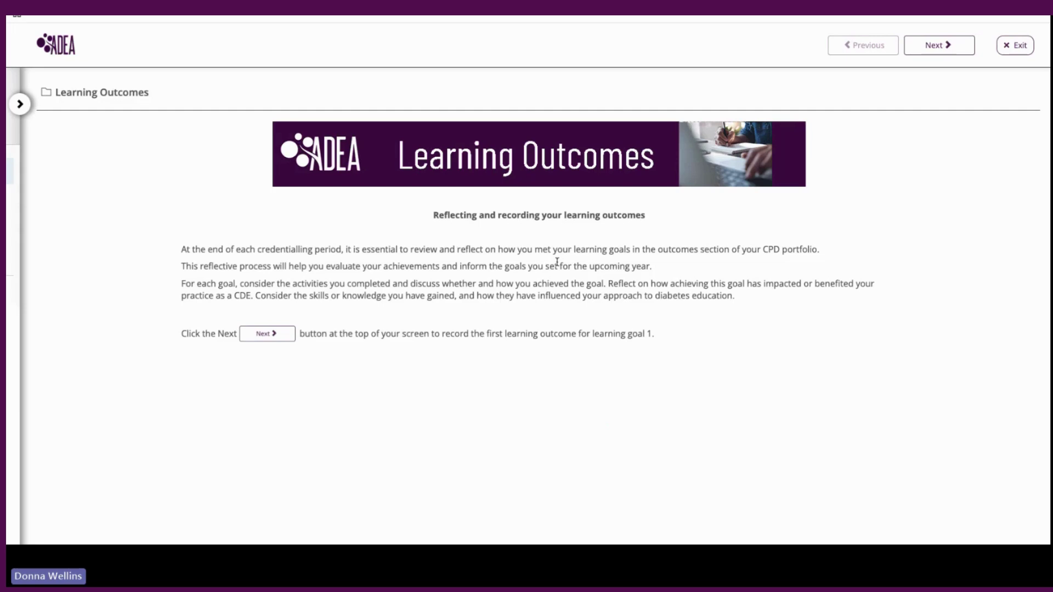
# Go to Learning Outcome 1, check the course outline and start the task.
pyautogui.click(934, 46)
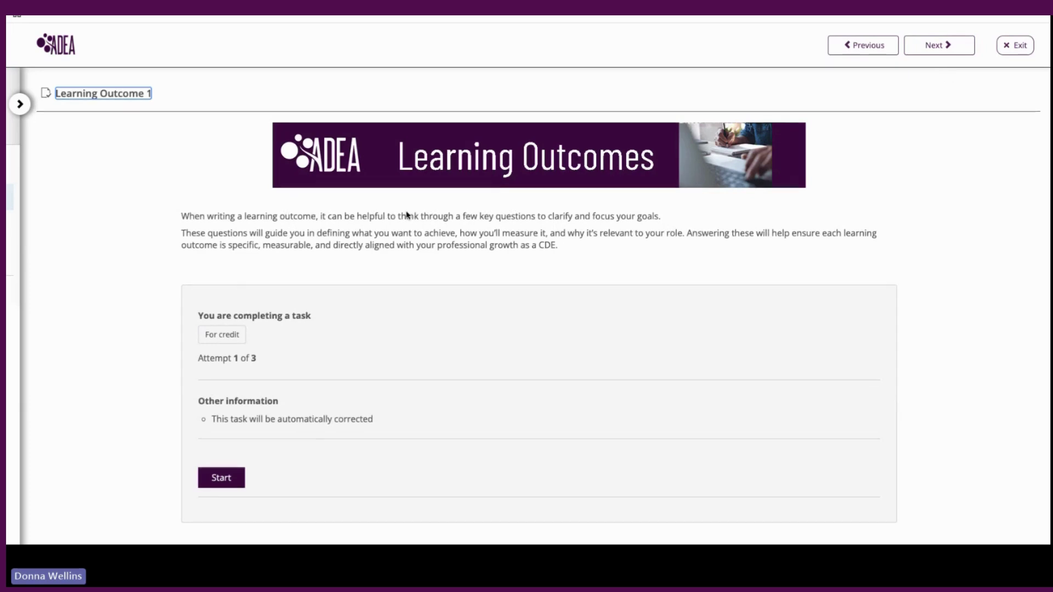
pyautogui.click(19, 108)
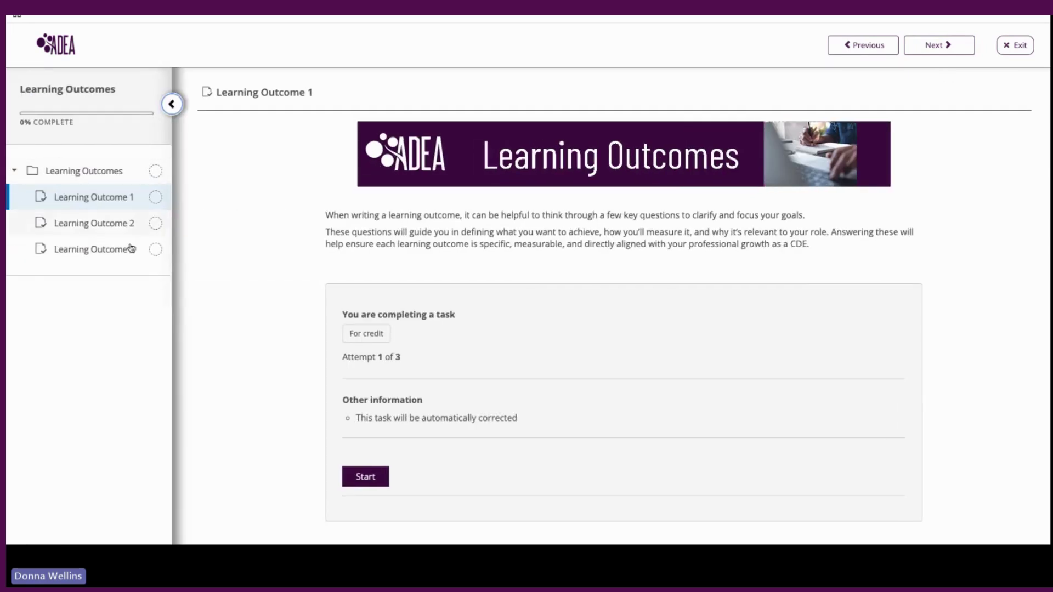
pyautogui.click(168, 104)
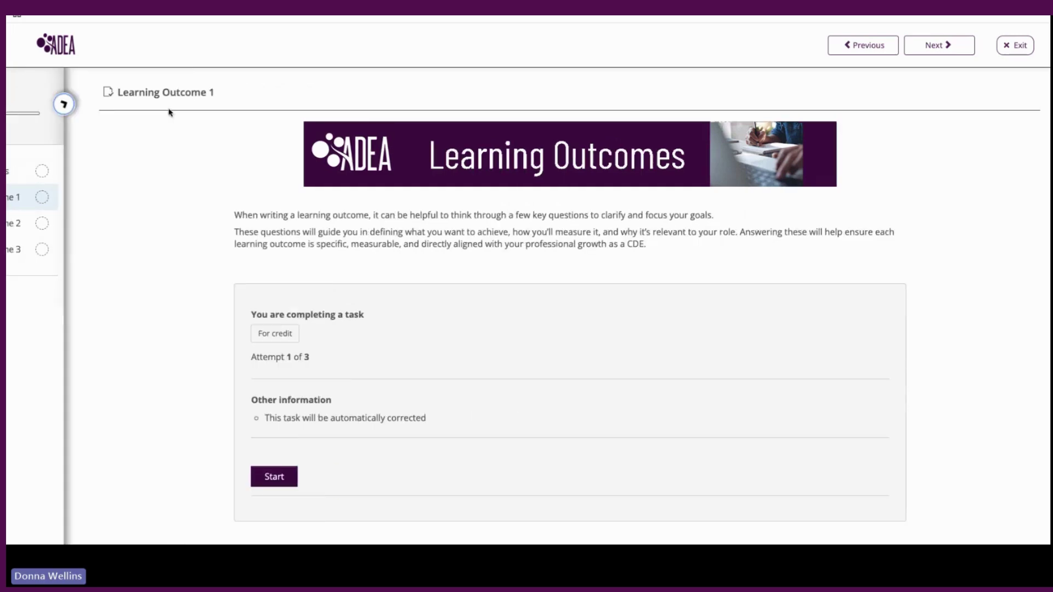
pyautogui.click(221, 477)
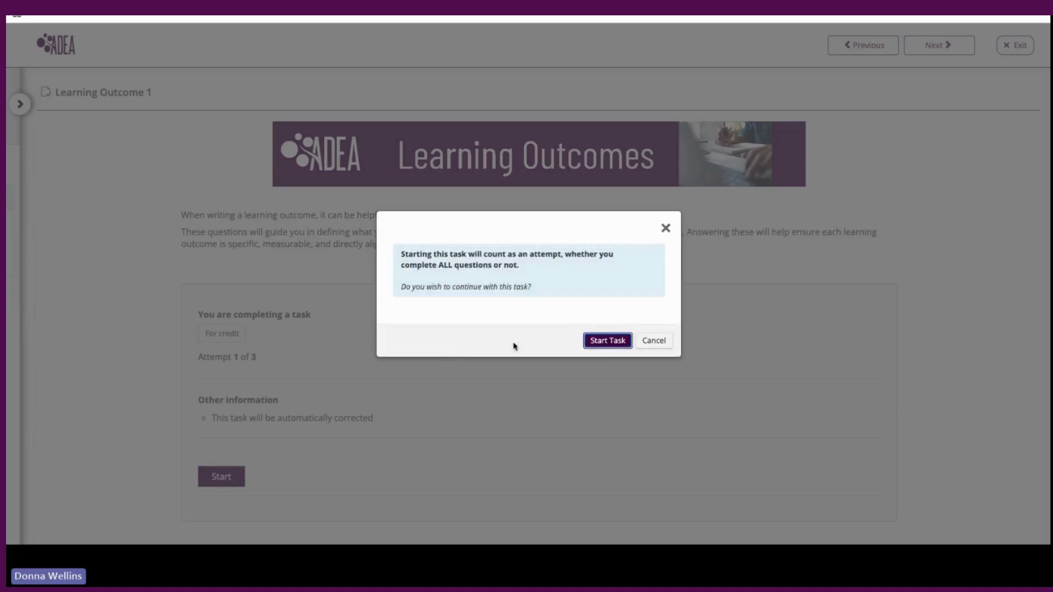
pyautogui.click(607, 340)
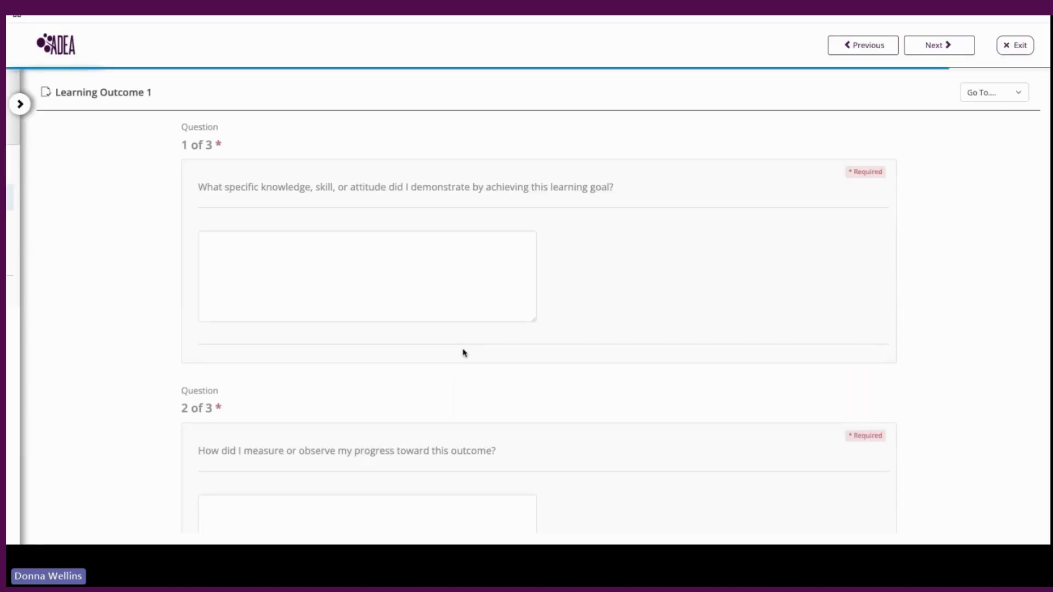
# Answer Learning Outcome 1's three questions with "skills", "measure" and "impact", and submit the task.
pyautogui.click(305, 256)
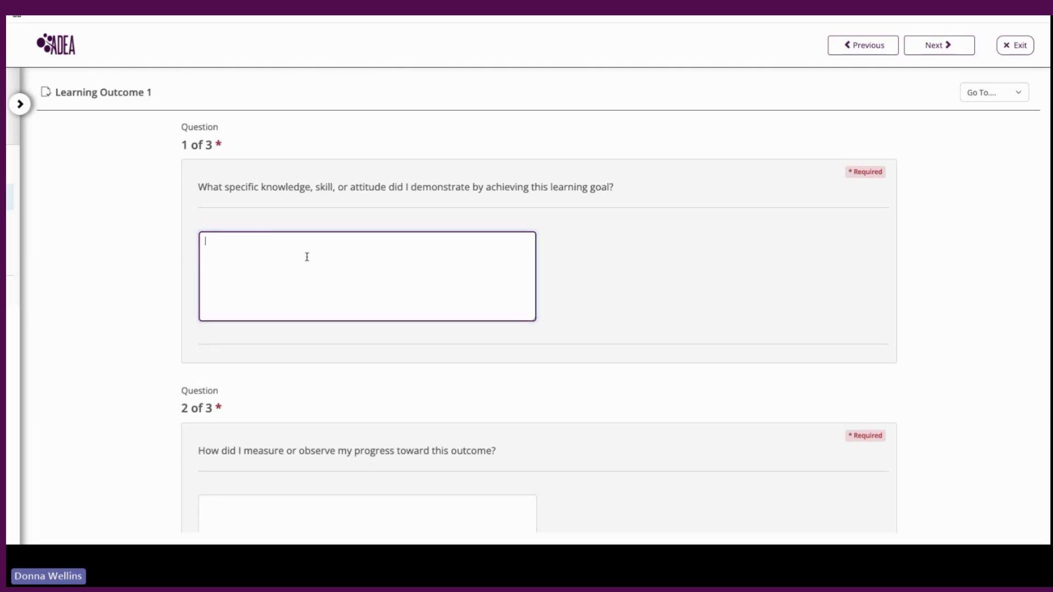
pyautogui.write('skills')
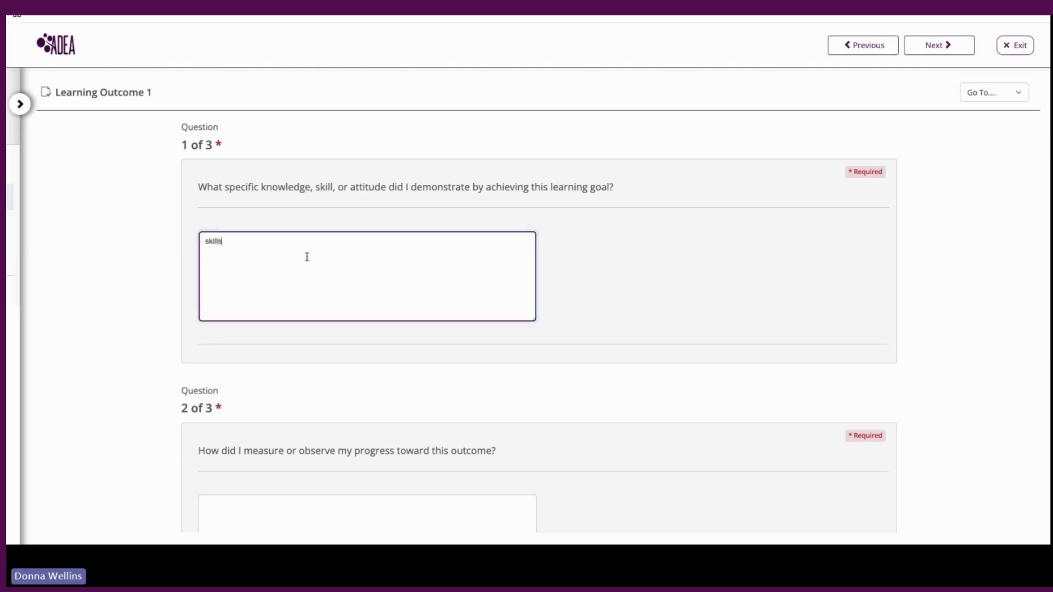
pyautogui.scroll(-3, 307, 255)
pyautogui.click(259, 393)
pyautogui.write('measure')
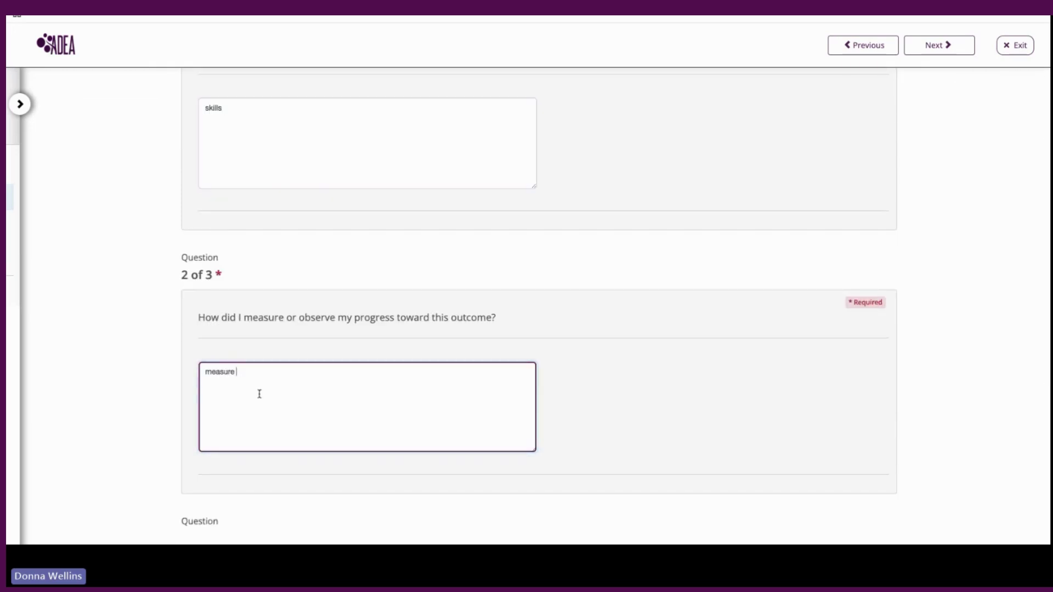
pyautogui.scroll(-5, 258, 393)
pyautogui.click(250, 413)
pyautogui.write('impact')
pyautogui.scroll(-1, 250, 413)
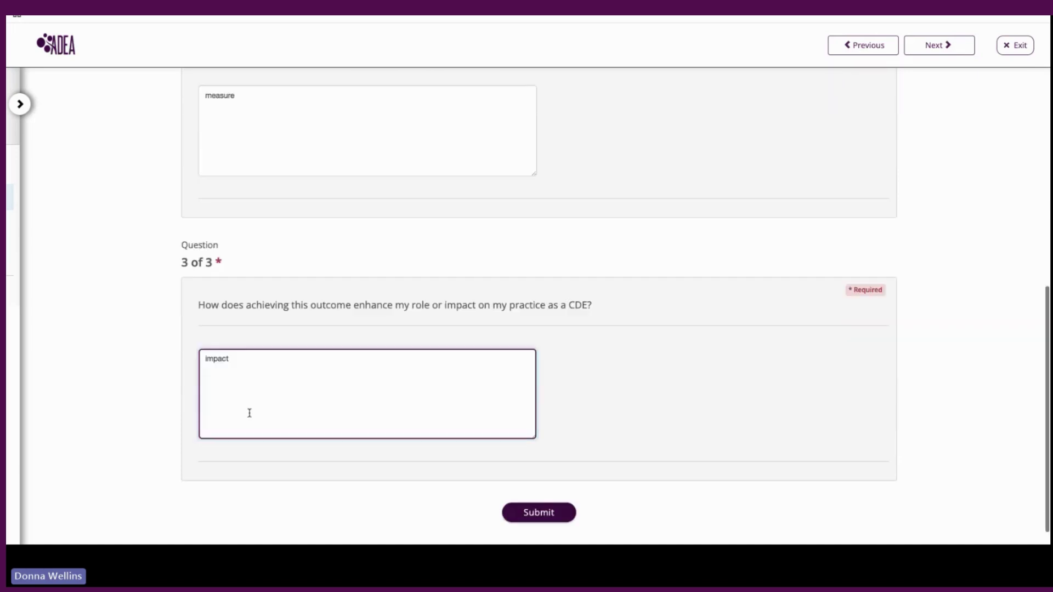
pyautogui.click(521, 513)
pyautogui.click(662, 307)
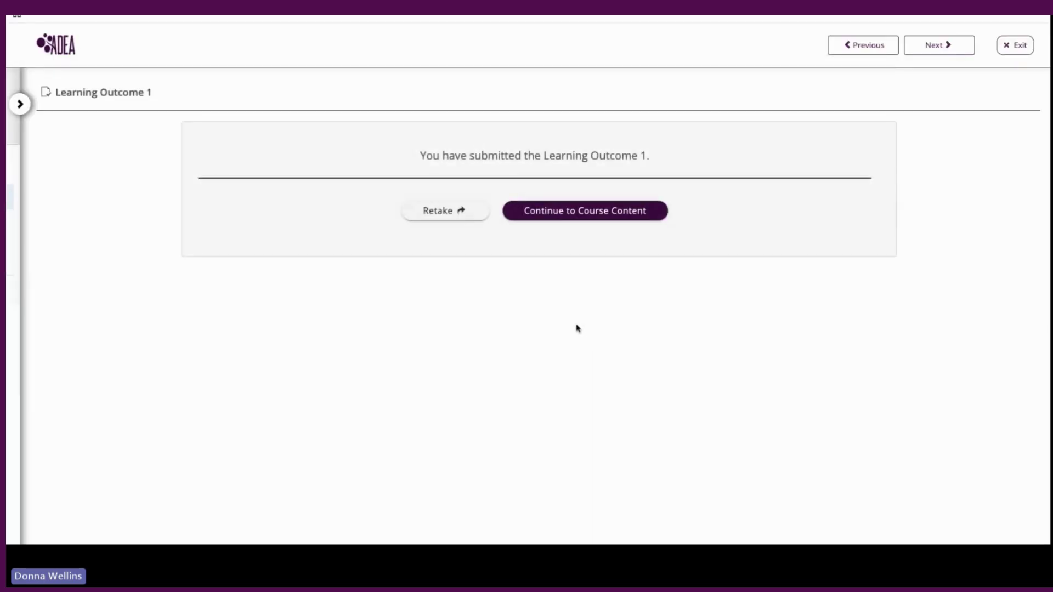
# Continue to Learning Outcome 2, start its task and answer the first question with "knowledge".
pyautogui.click(638, 215)
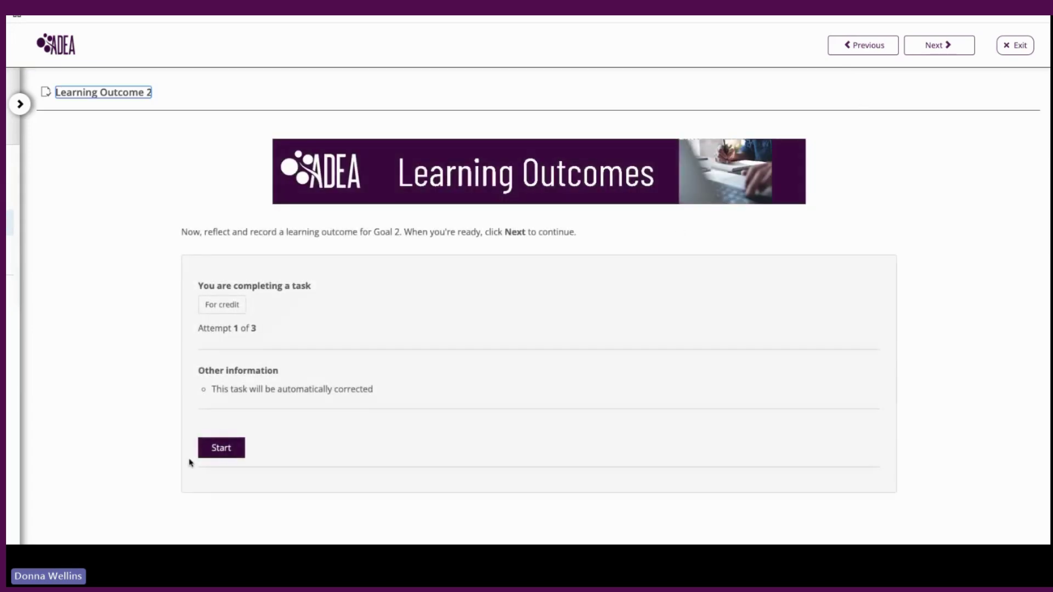
pyautogui.click(233, 447)
pyautogui.click(615, 340)
pyautogui.click(351, 281)
pyautogui.write('kn od')
pyautogui.press('BackSpace')
pyautogui.press('BackSpace')
pyautogui.press('BackSpace')
pyautogui.write('owledge')
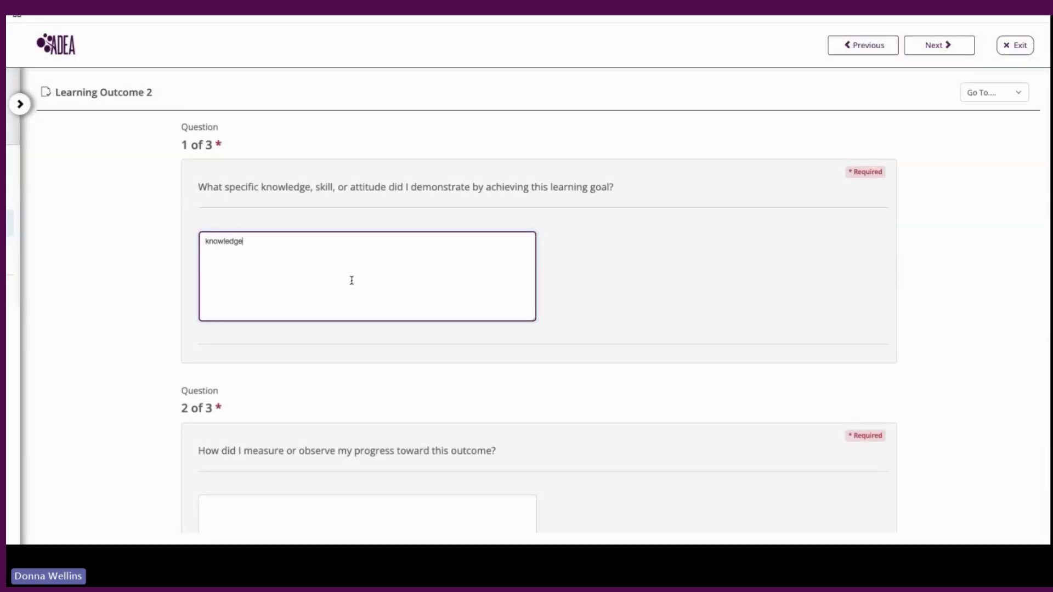
# Answer Learning Outcome 2's progress question with "measure" and its practice question with "impact", and submit the task.
pyautogui.scroll(-5, 351, 280)
pyautogui.click(355, 288)
pyautogui.write('measu')
pyautogui.scroll(-3, 355, 288)
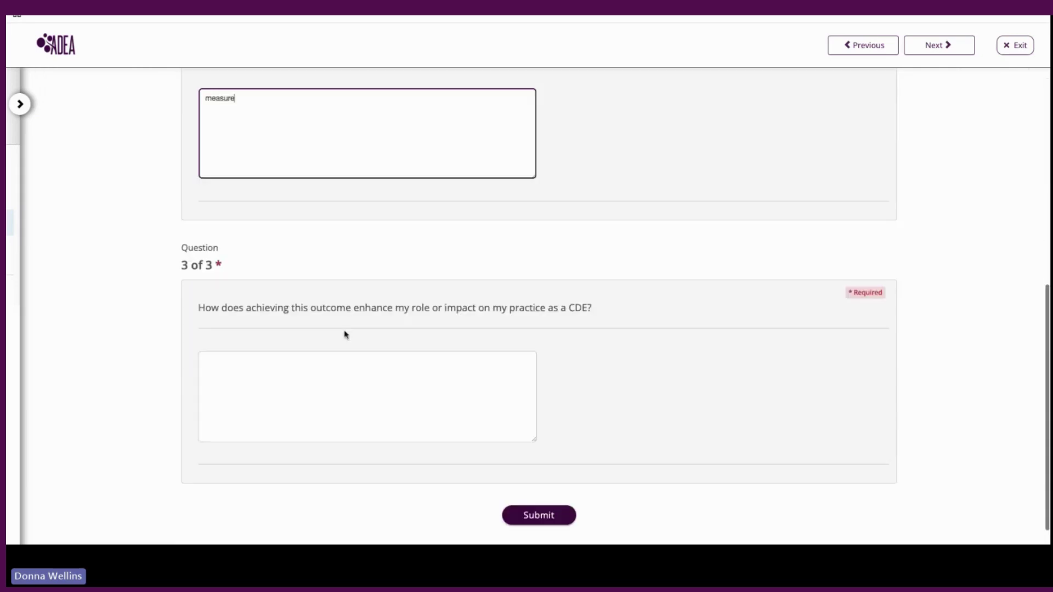
pyautogui.click(310, 377)
pyautogui.write('impact')
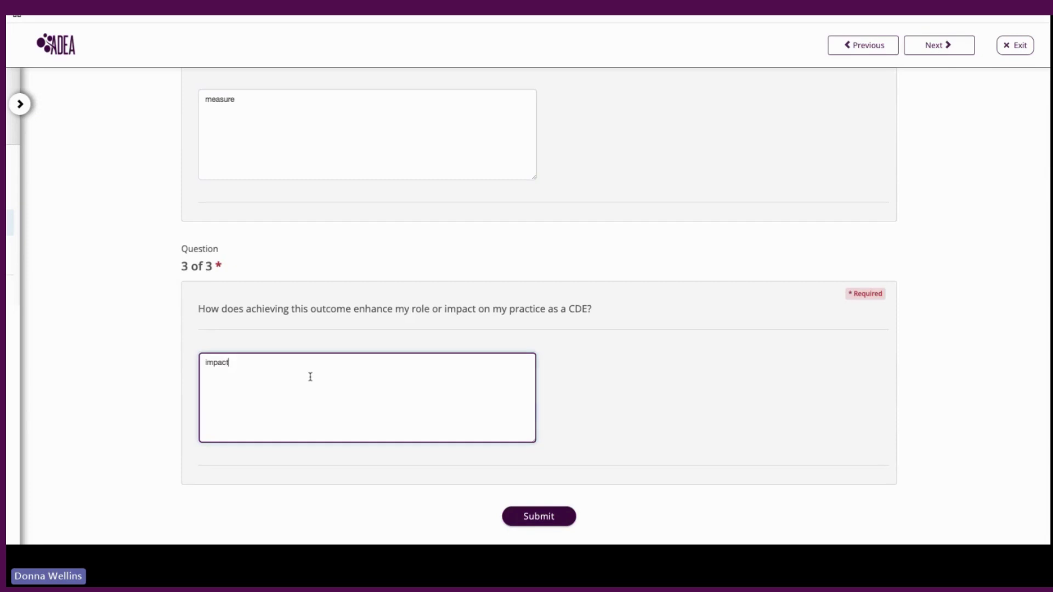
pyautogui.click(547, 514)
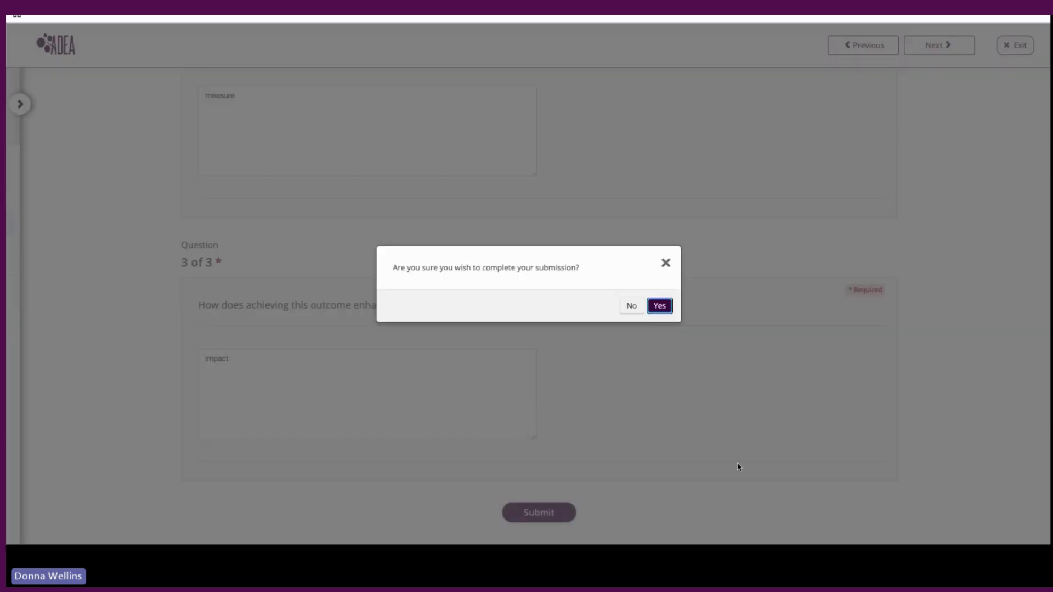
pyautogui.click(661, 308)
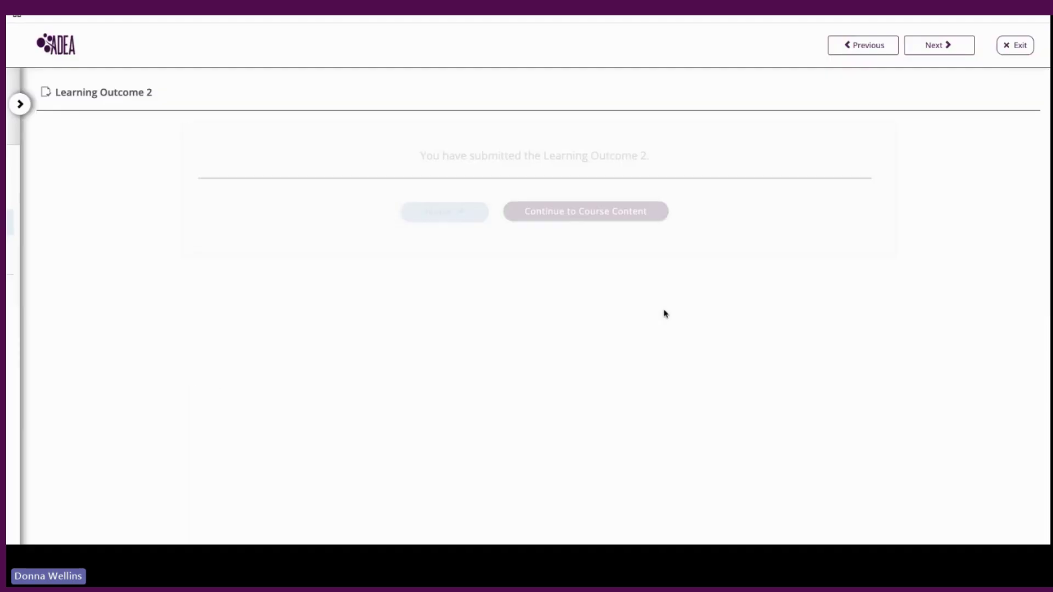
# Continue to Learning Outcome 3, start its task and answer the first question with "skills".
pyautogui.click(623, 211)
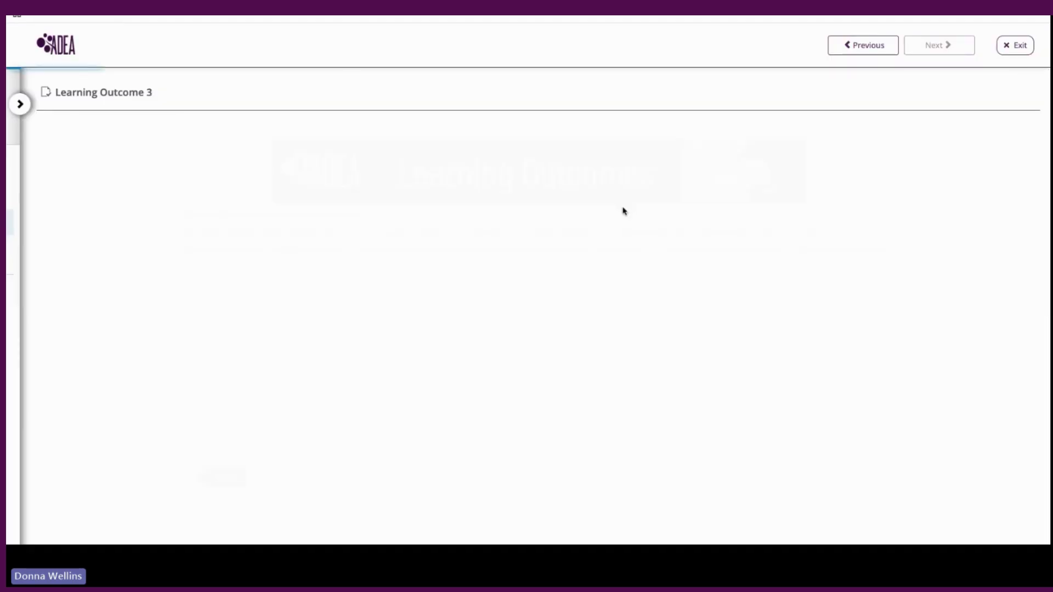
pyautogui.click(222, 477)
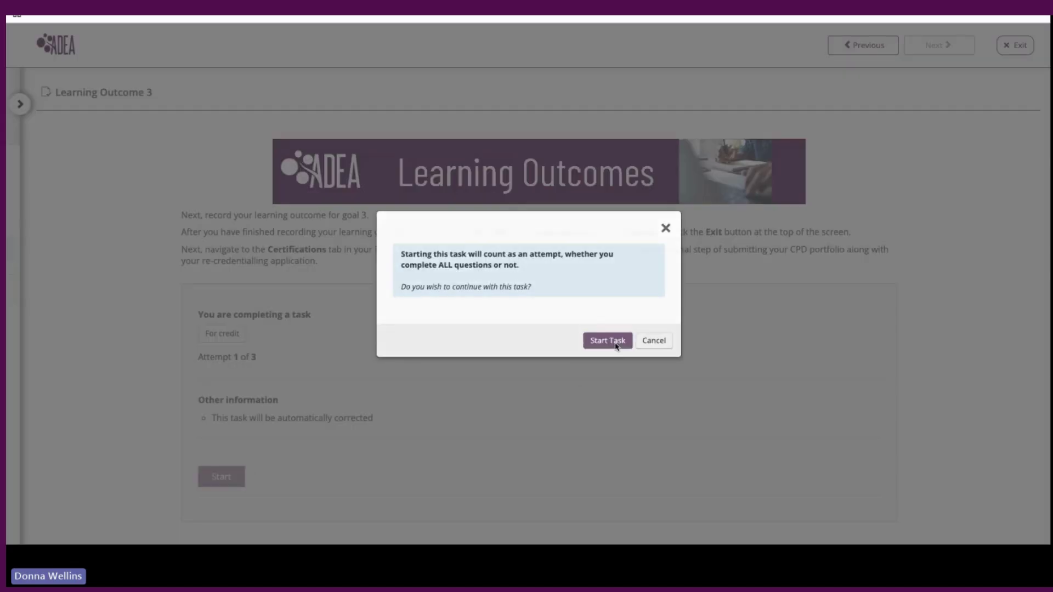
pyautogui.click(607, 340)
pyautogui.click(340, 286)
pyautogui.write('skills')
# Answer Learning Outcome 3's progress question with "m easure" and its practice question with "impact", and submit the task.
pyautogui.scroll(-5, 340, 286)
pyautogui.click(297, 227)
pyautogui.write('m easure')
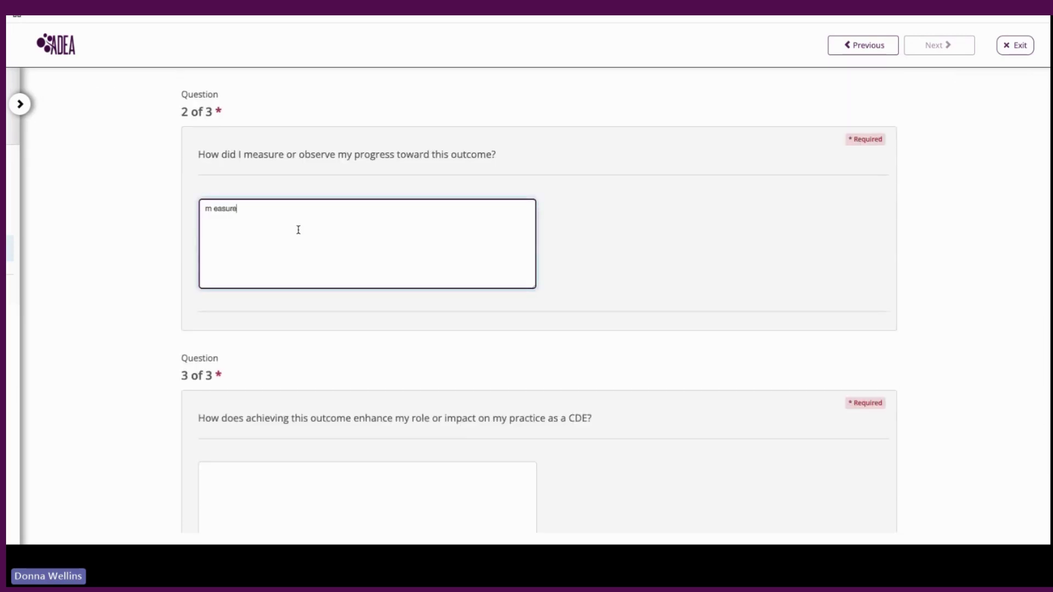
pyautogui.scroll(-2, 302, 274)
pyautogui.click(292, 373)
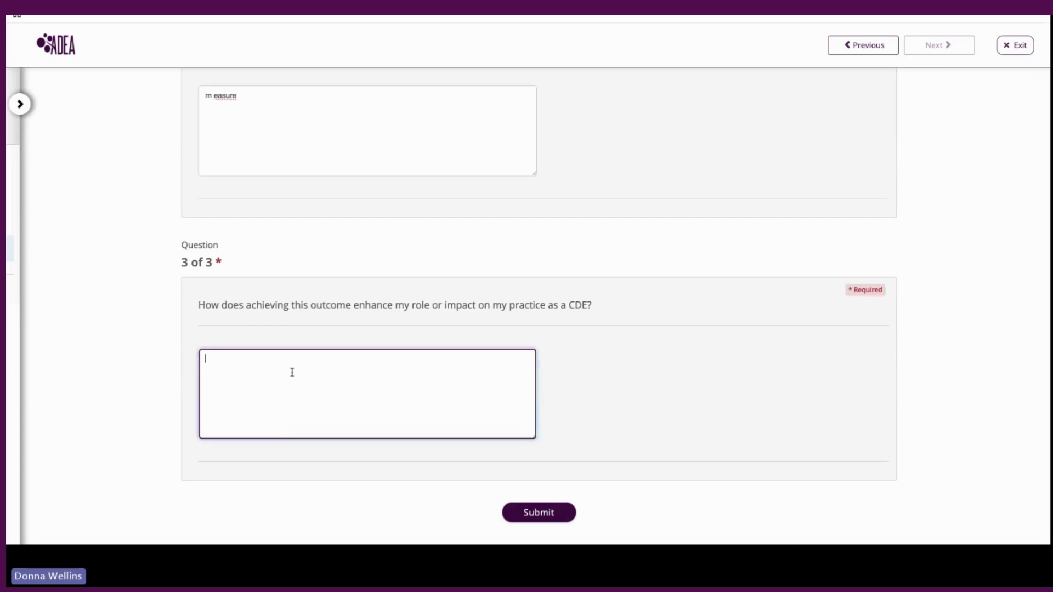
pyautogui.write('impact')
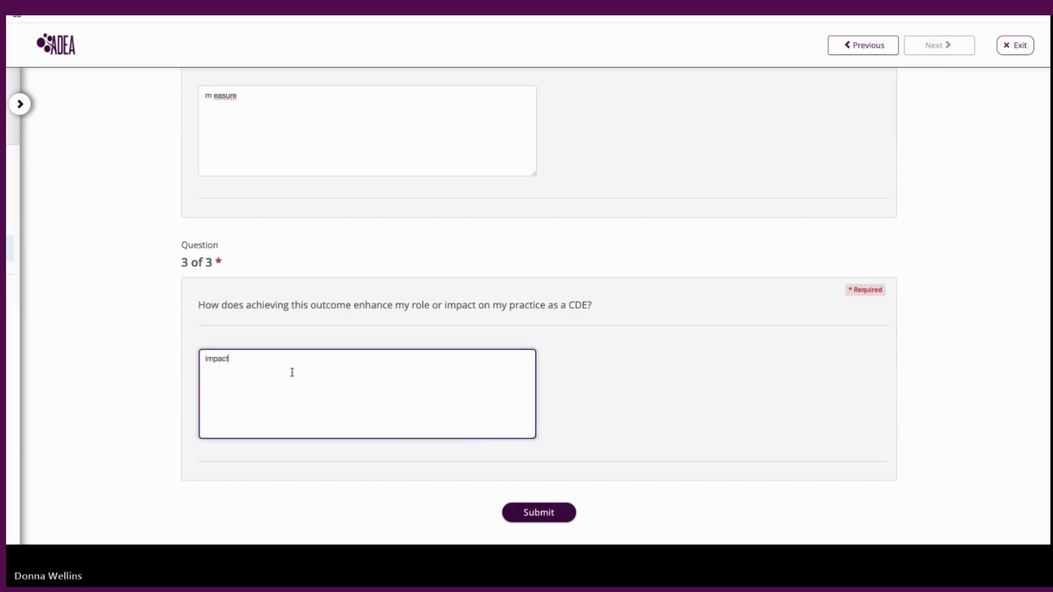
pyautogui.click(547, 514)
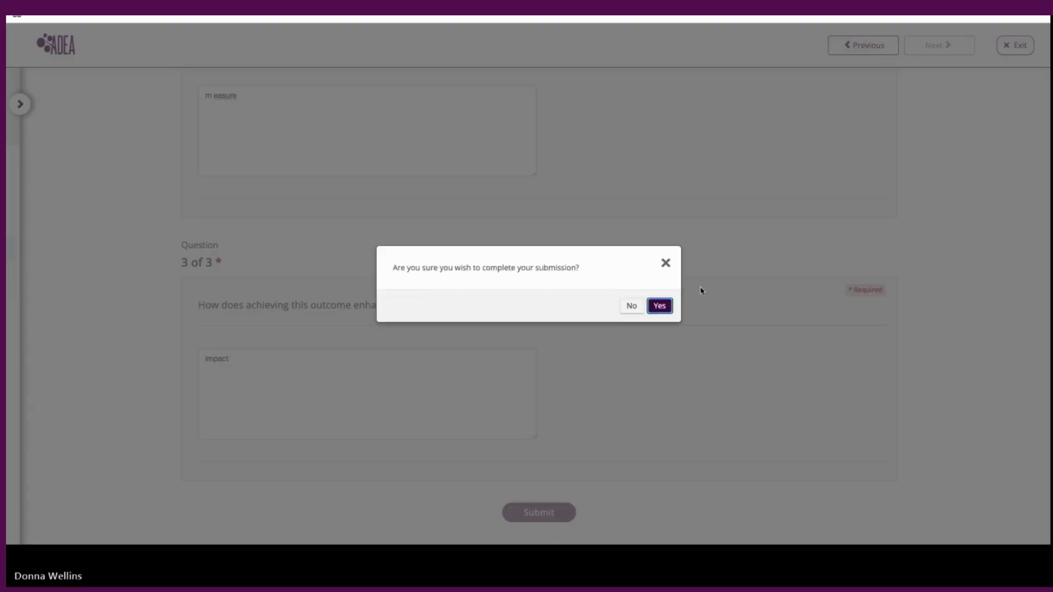
pyautogui.click(660, 306)
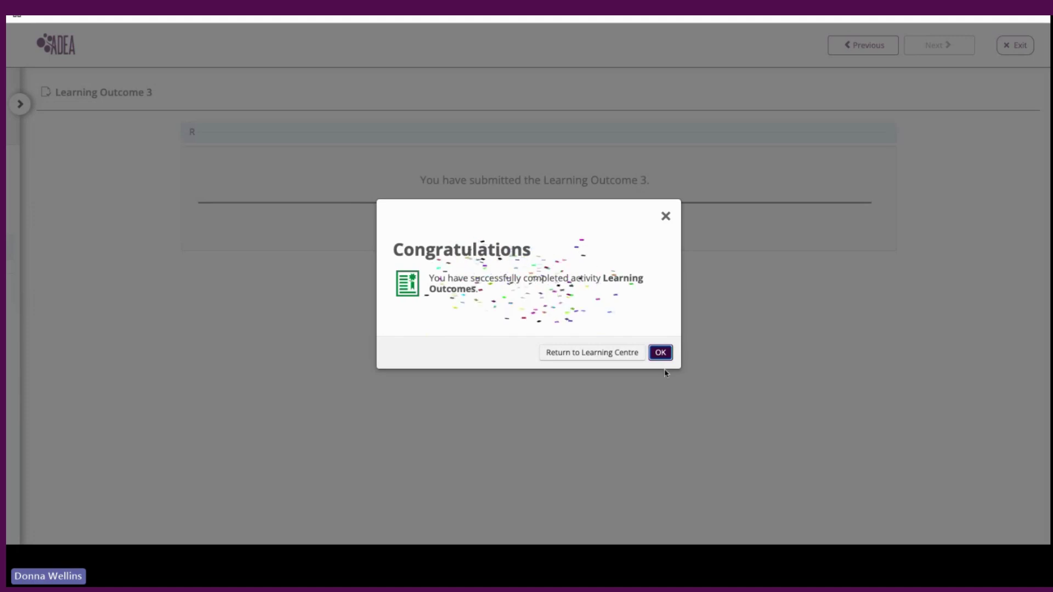
pyautogui.click(661, 354)
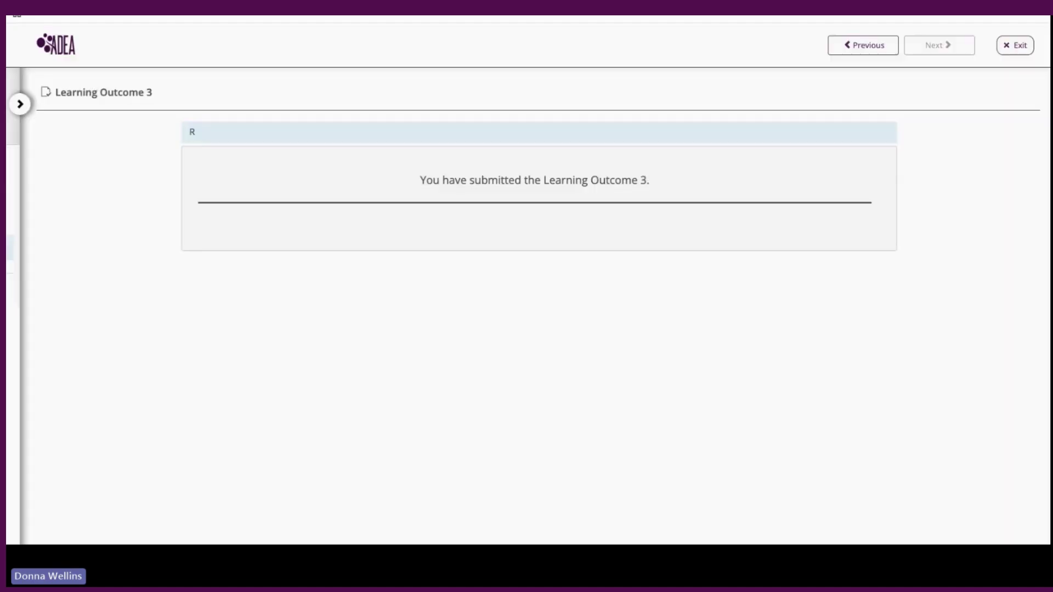
# Exit the Learning Outcomes course and open the CDE Credentialling Program from the certifications.
pyautogui.click(22, 104)
pyautogui.click(171, 104)
pyautogui.click(1010, 46)
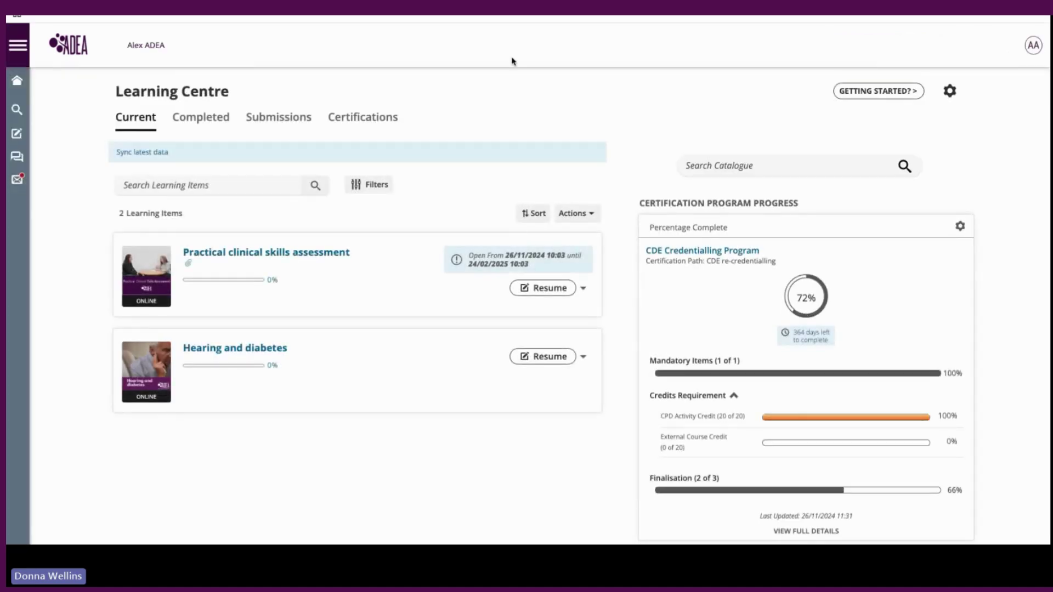
pyautogui.click(387, 126)
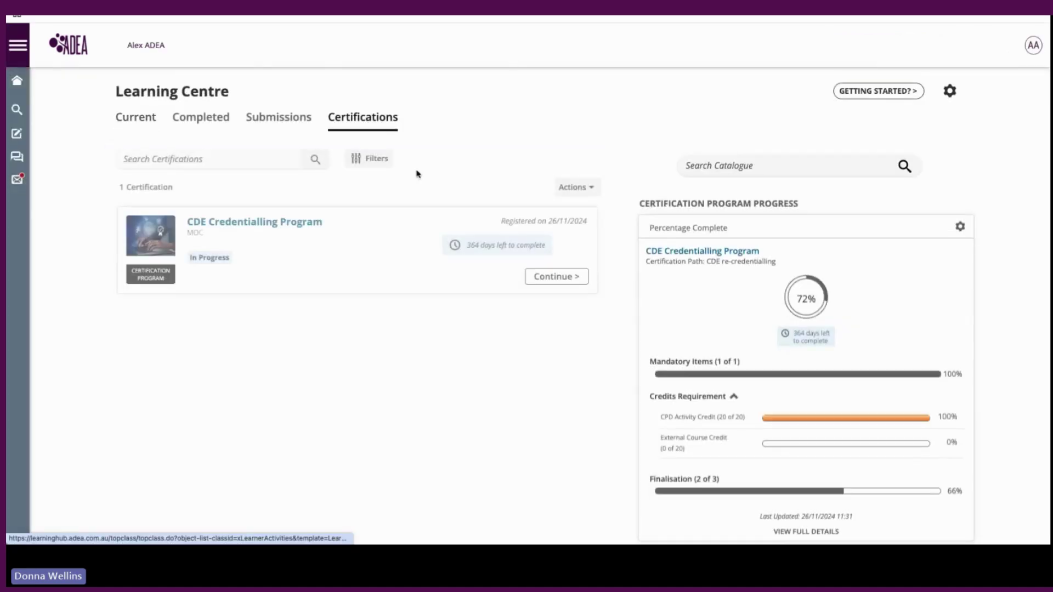
pyautogui.click(556, 277)
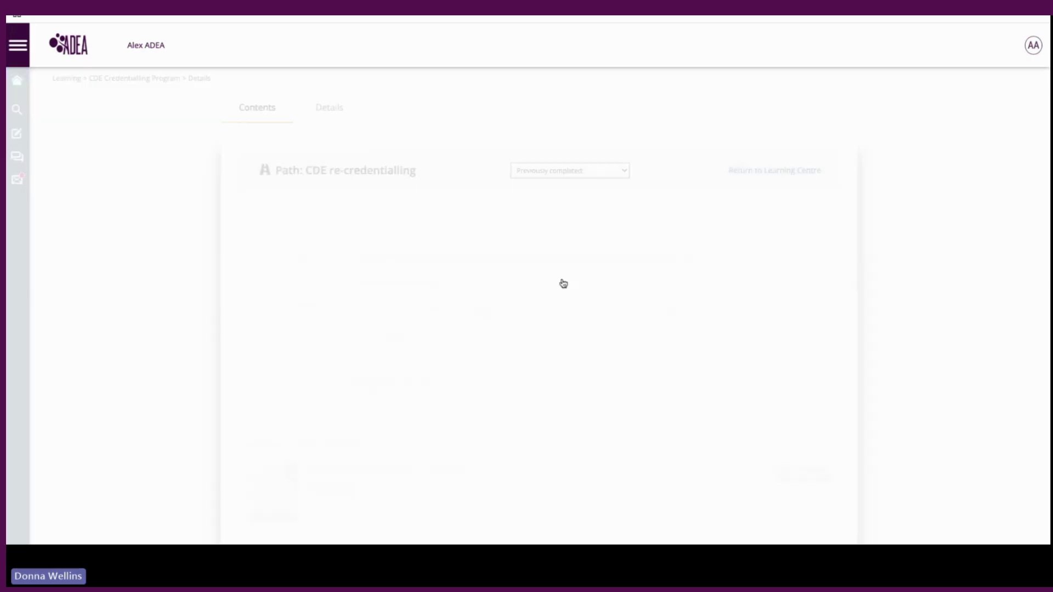
# Re-enrol in Final Submission of CPD Portfolio and Re-credentialling Application under Finalisation and start the course.
pyautogui.scroll(-3, 562, 282)
pyautogui.scroll(-7, 561, 283)
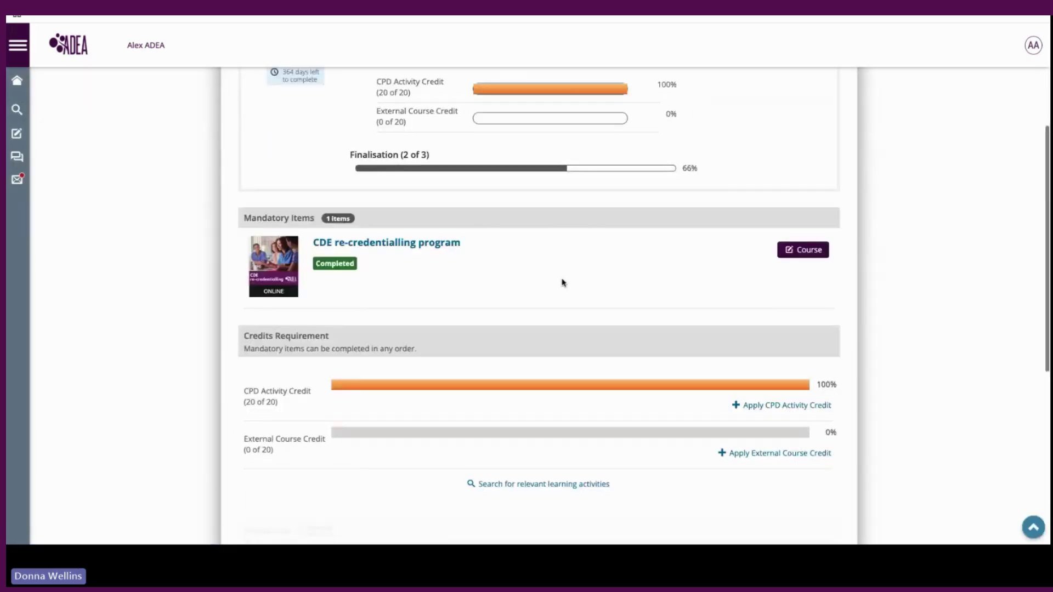
pyautogui.scroll(4, 356, 296)
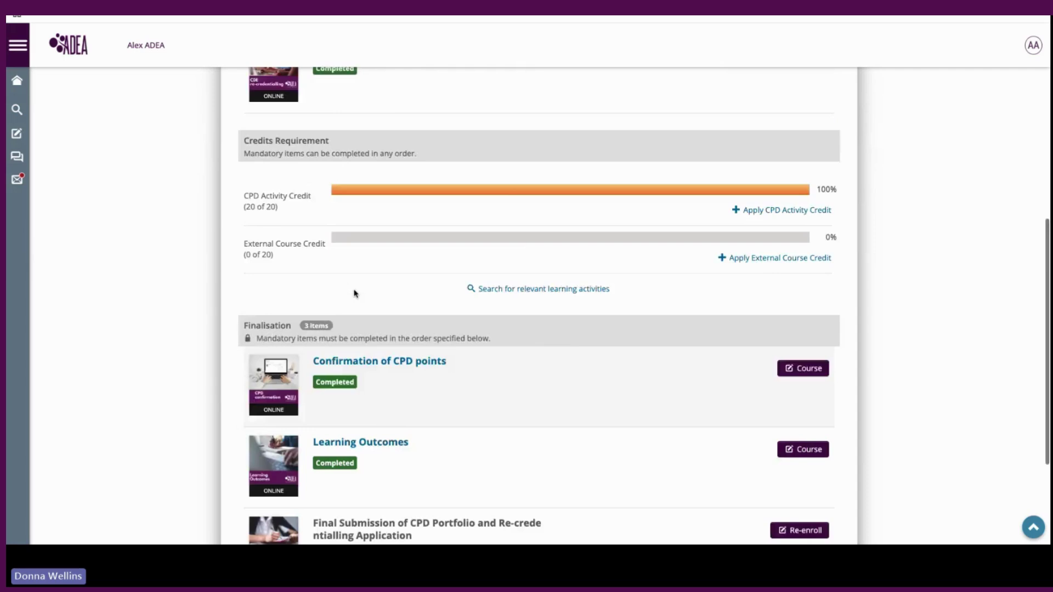
pyautogui.scroll(-2, 364, 526)
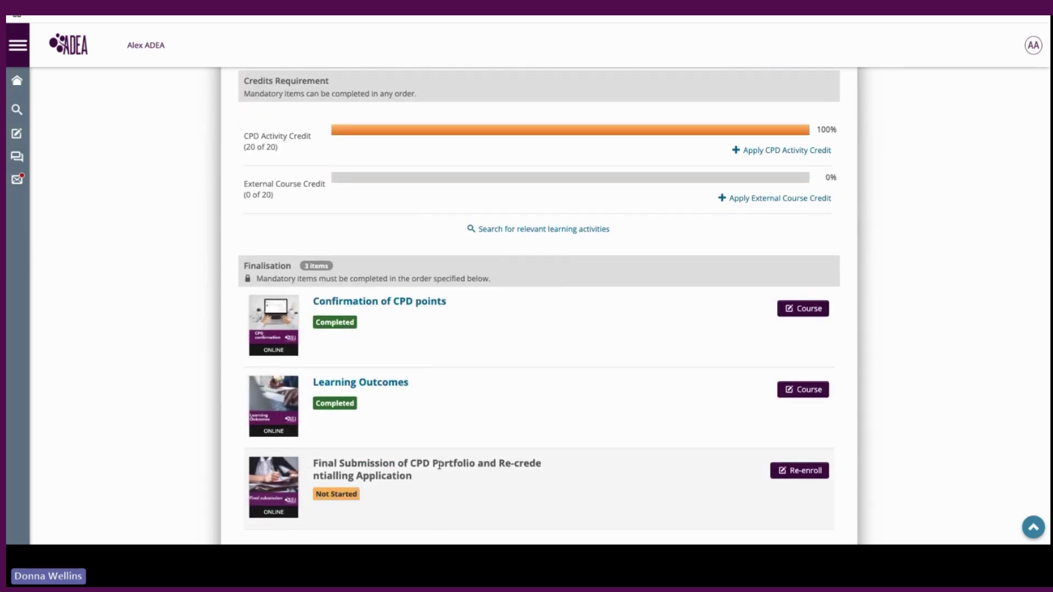
pyautogui.scroll(-2, 439, 465)
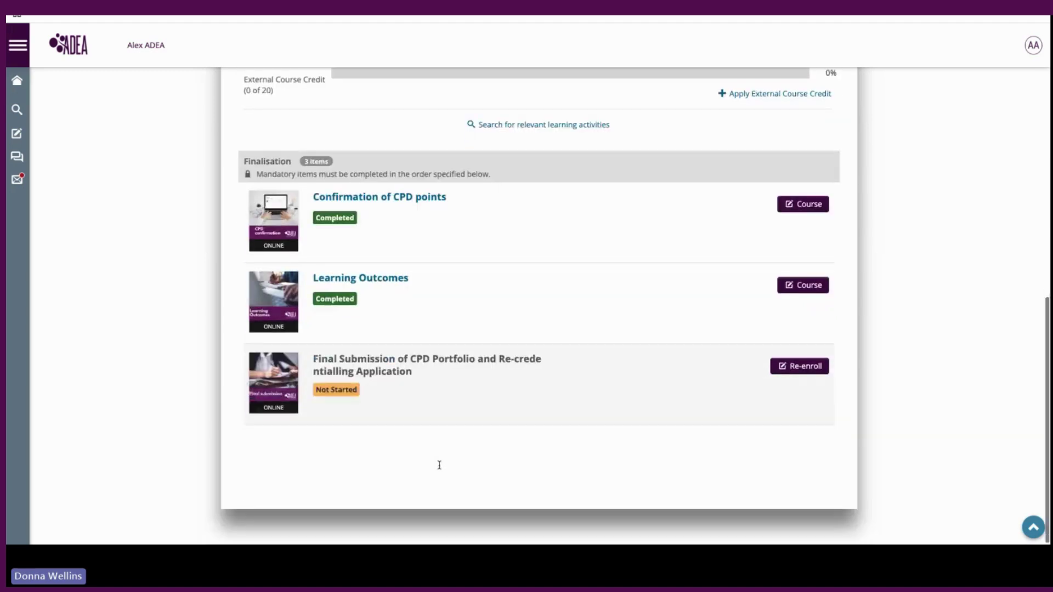
pyautogui.scroll(1, 440, 464)
pyautogui.scroll(2, 439, 467)
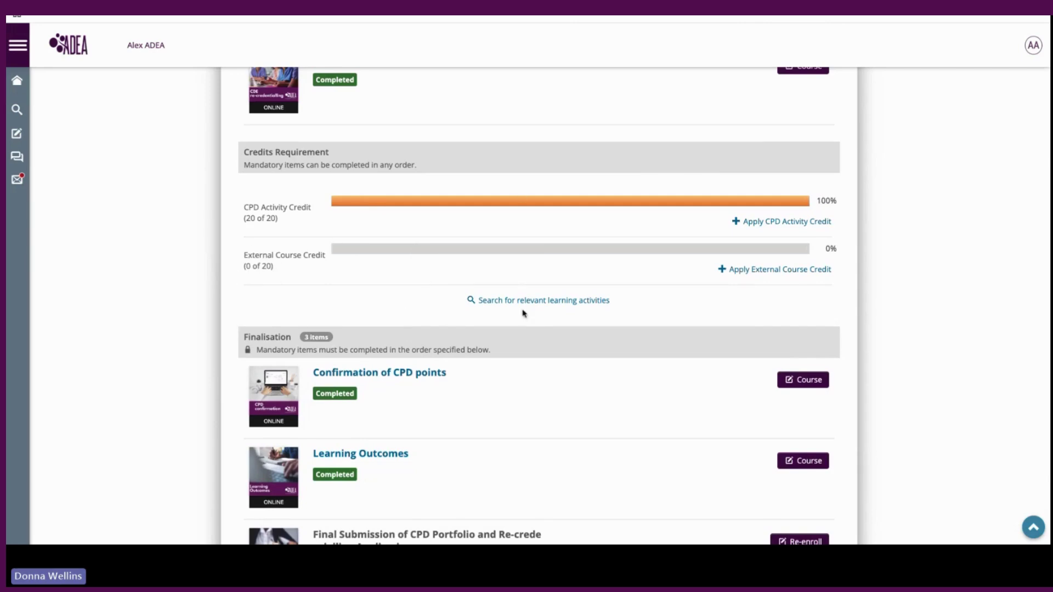
pyautogui.scroll(-3, 521, 311)
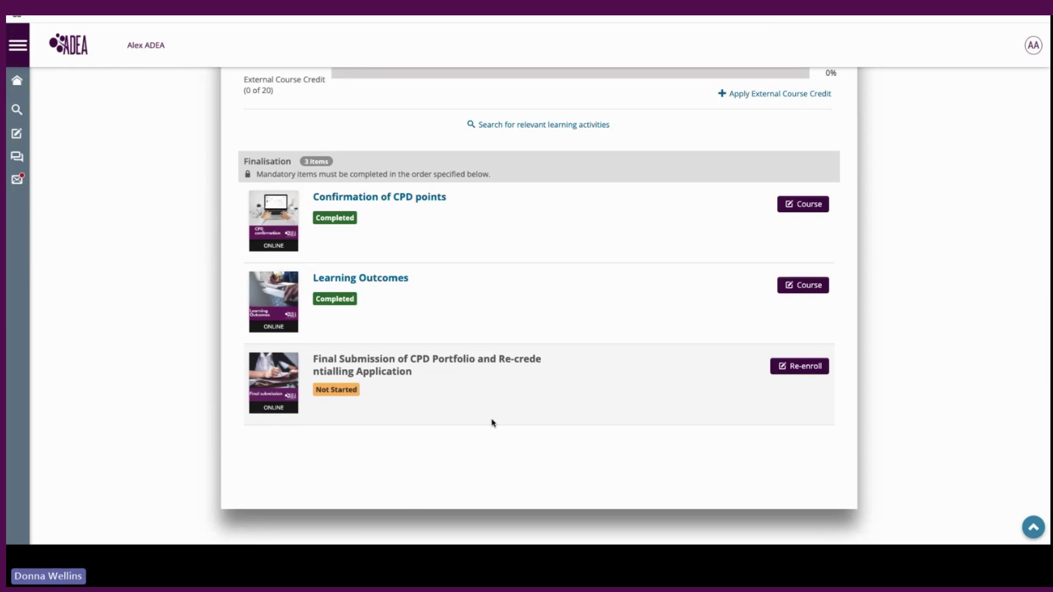
pyautogui.click(798, 369)
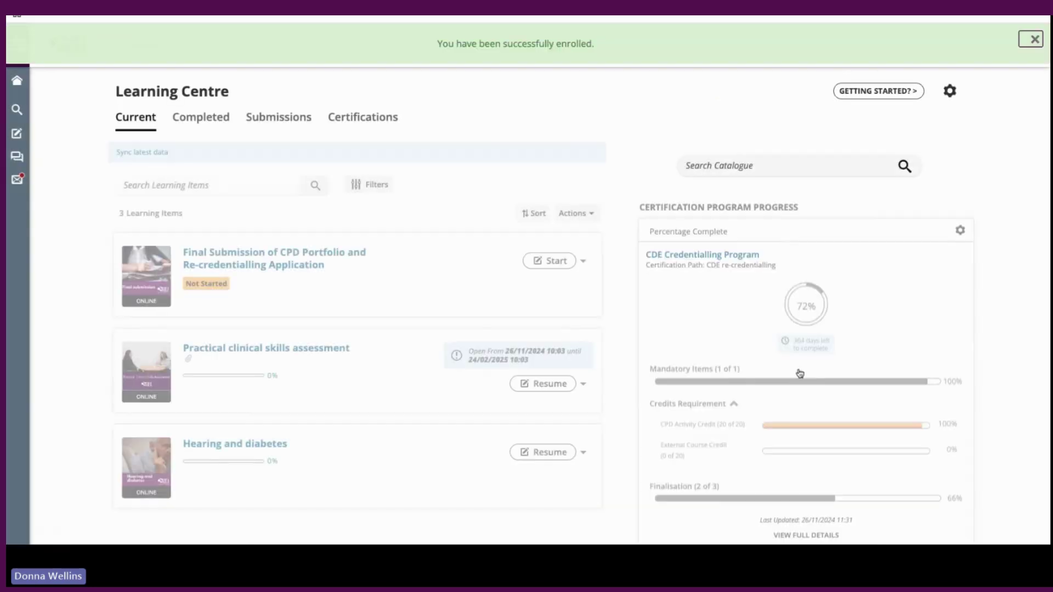
pyautogui.click(541, 262)
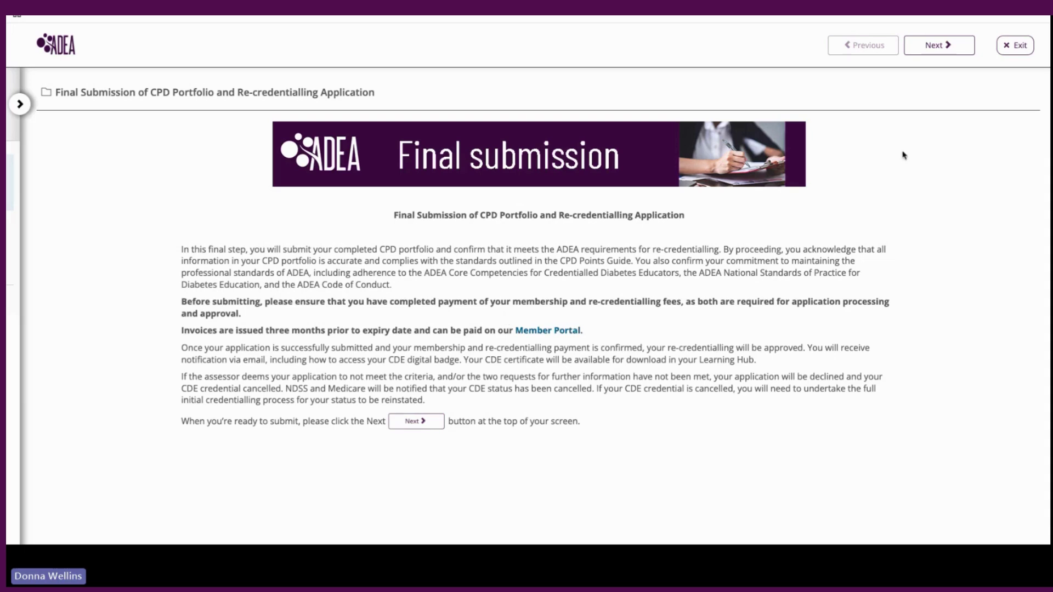
# Exit the final submission course, review the completed learning items and return to the current ones.
pyautogui.click(1014, 47)
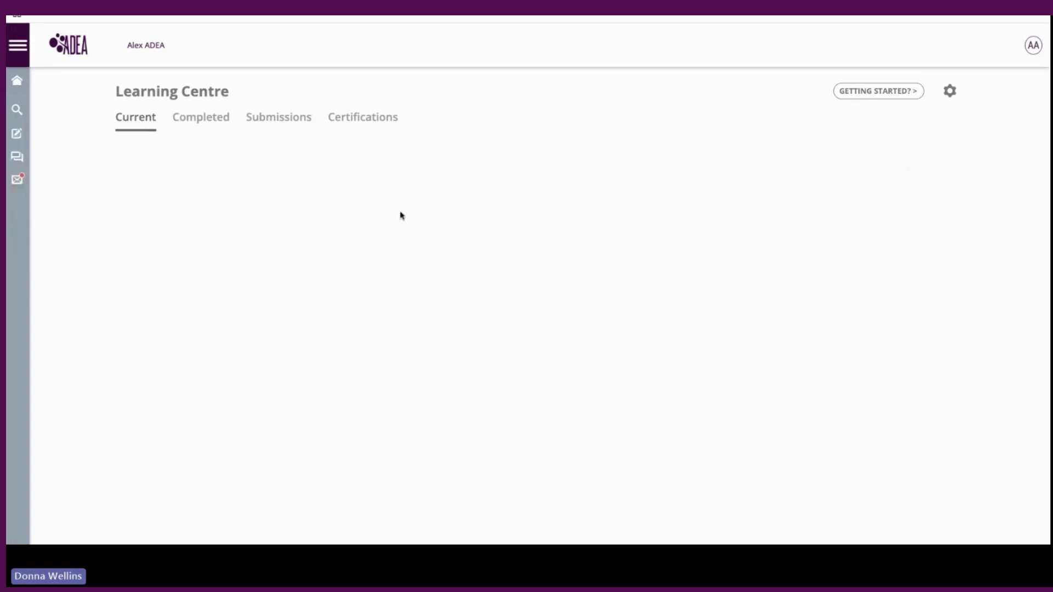
pyautogui.click(223, 119)
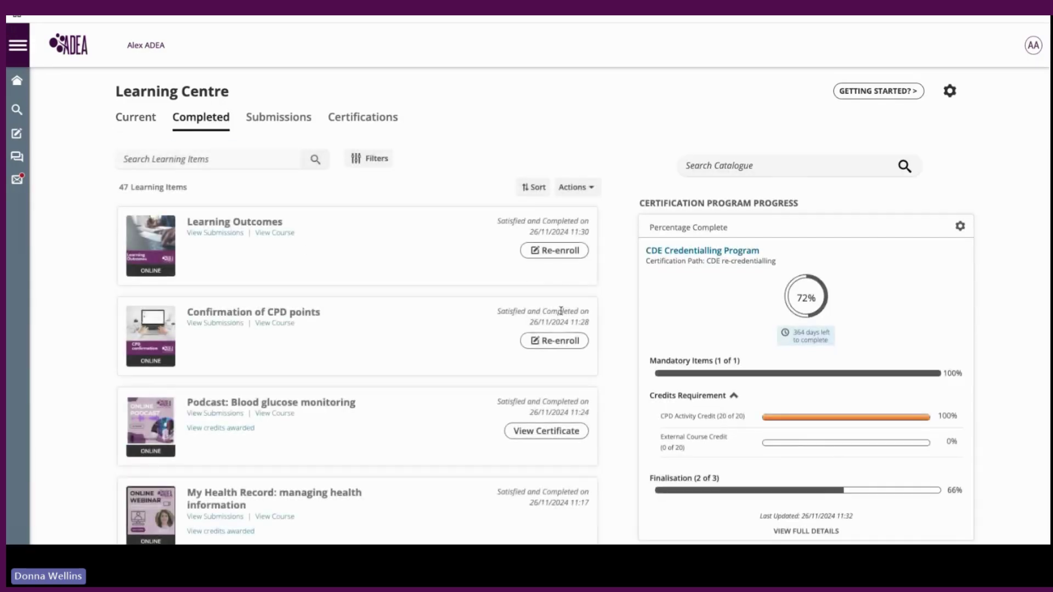
pyautogui.scroll(-3, 251, 291)
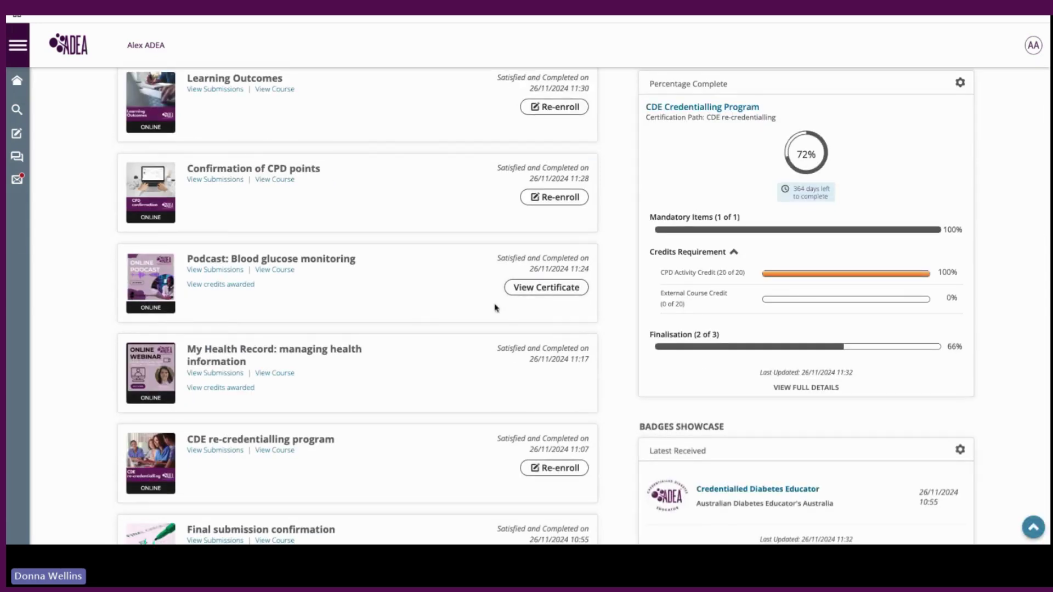
pyautogui.scroll(3, 399, 291)
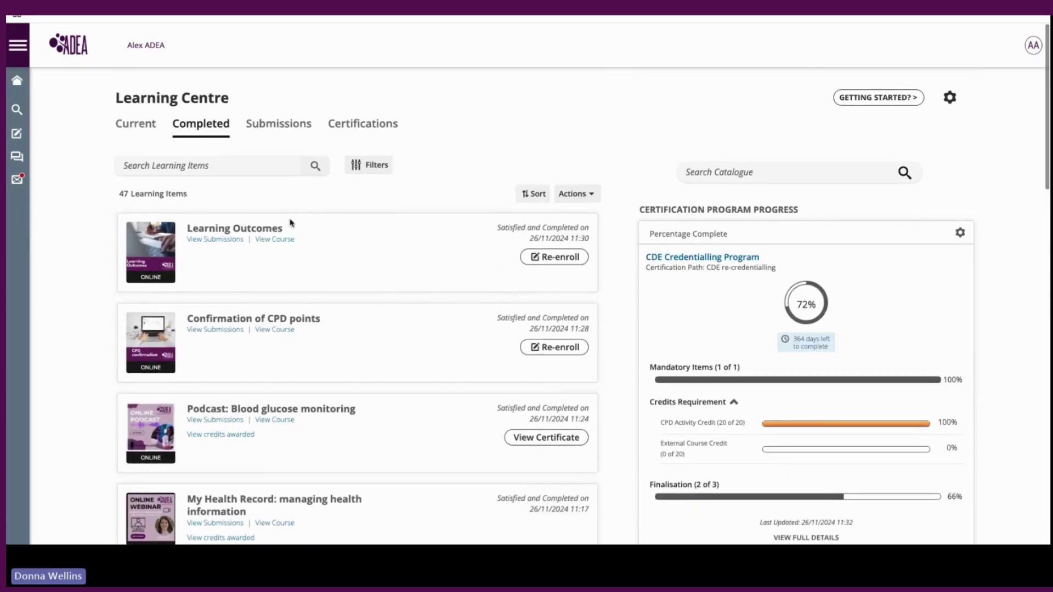
pyautogui.click(142, 119)
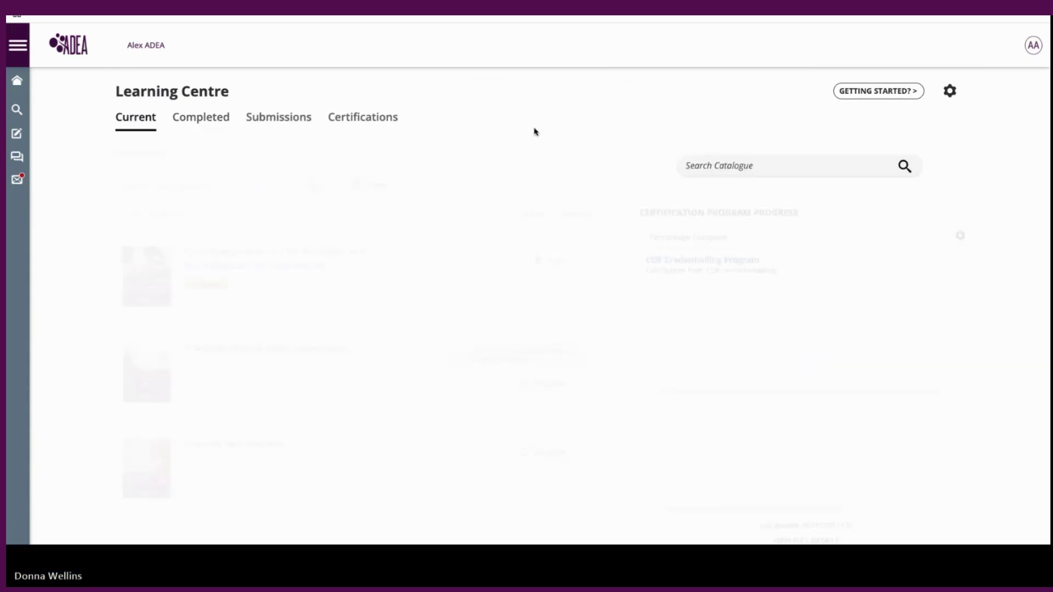
# Reopen the CDE Credentialling Program from the certifications and start the Final Submission course in its Finalisation section.
pyautogui.click(329, 118)
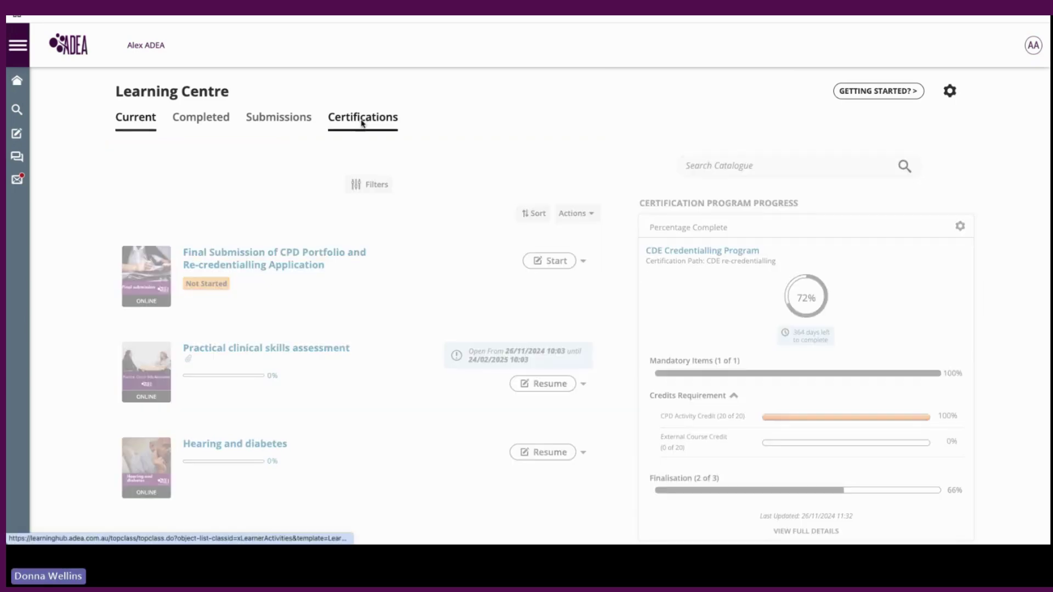
pyautogui.click(547, 277)
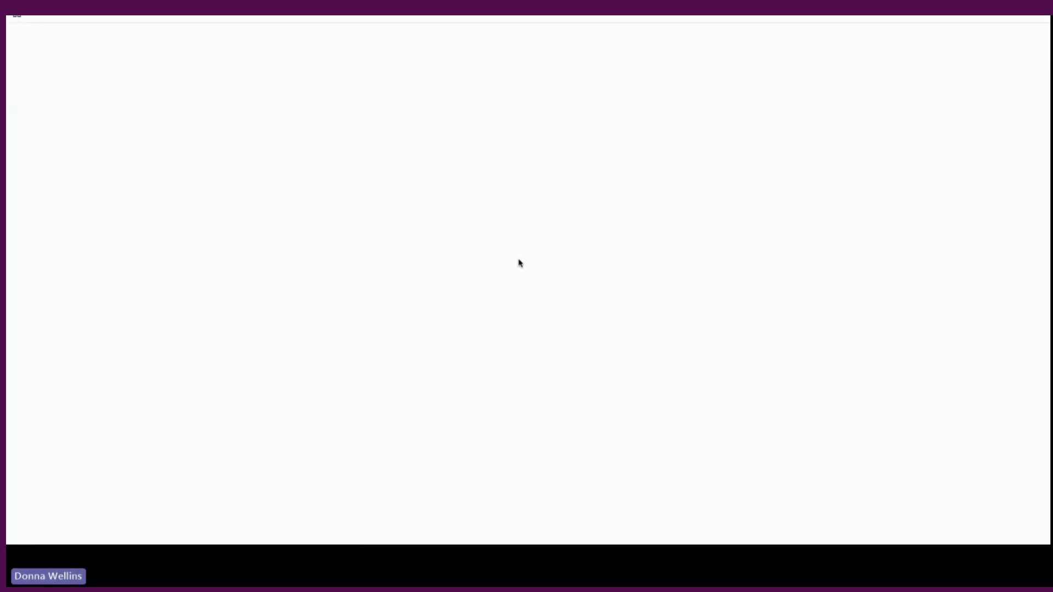
pyautogui.scroll(-5, 495, 281)
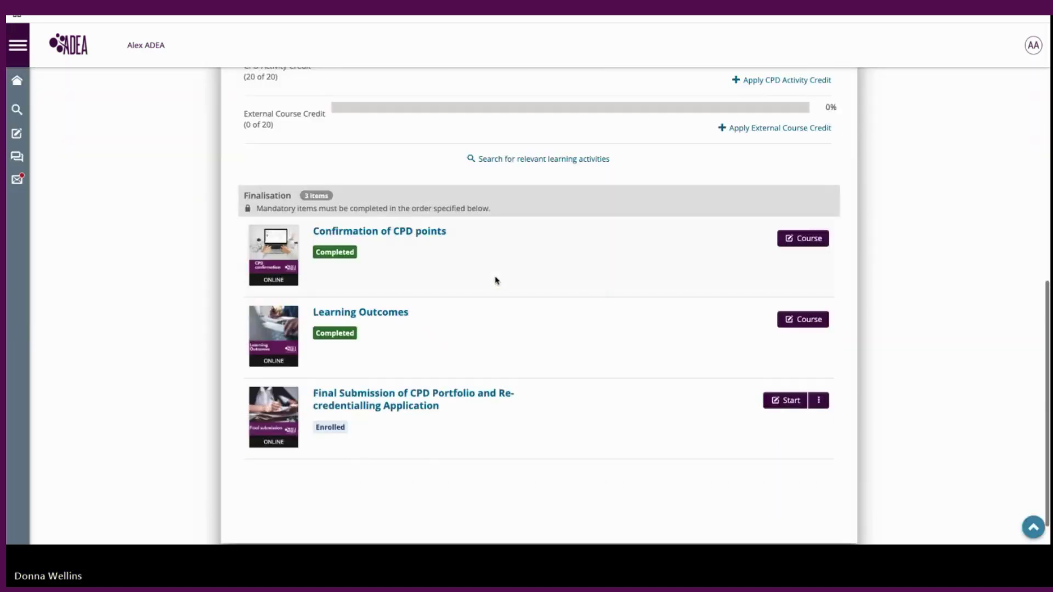
pyautogui.click(798, 371)
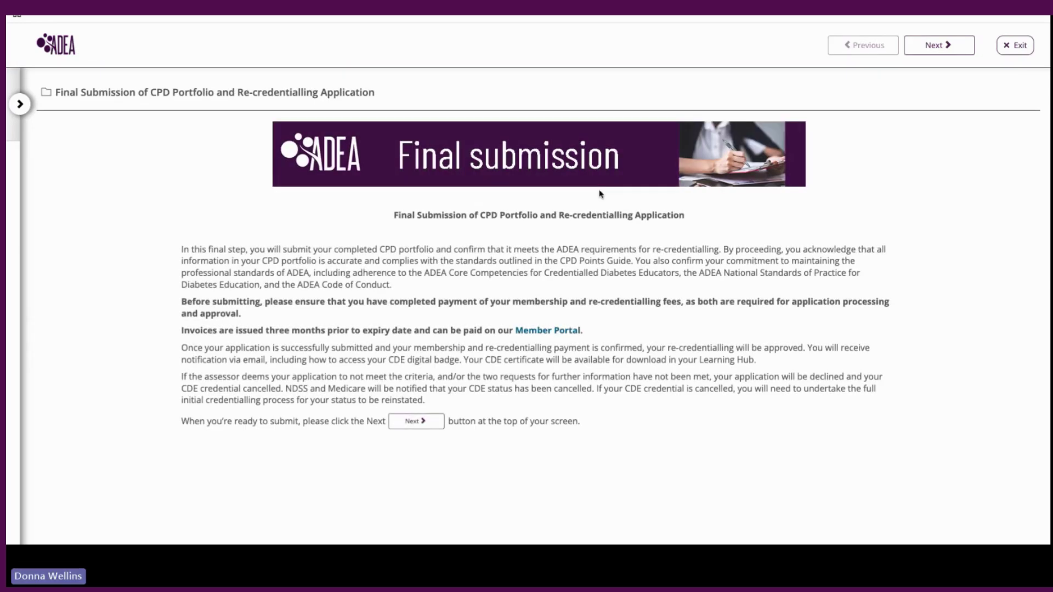
# Advance to the Acknowledgement task with the course outline expanded, and start the task.
pyautogui.click(947, 45)
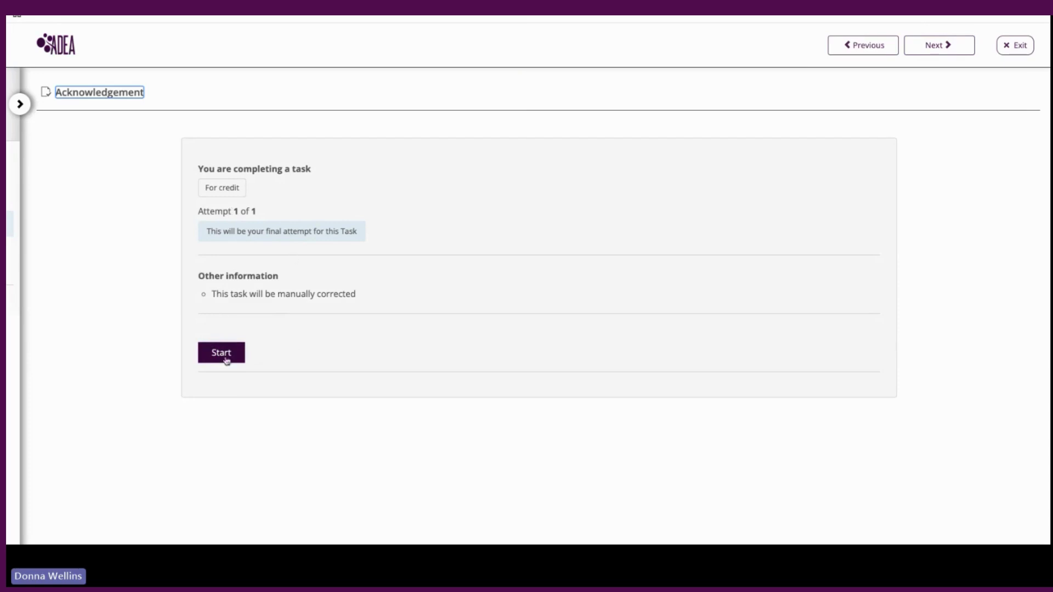
pyautogui.click(19, 104)
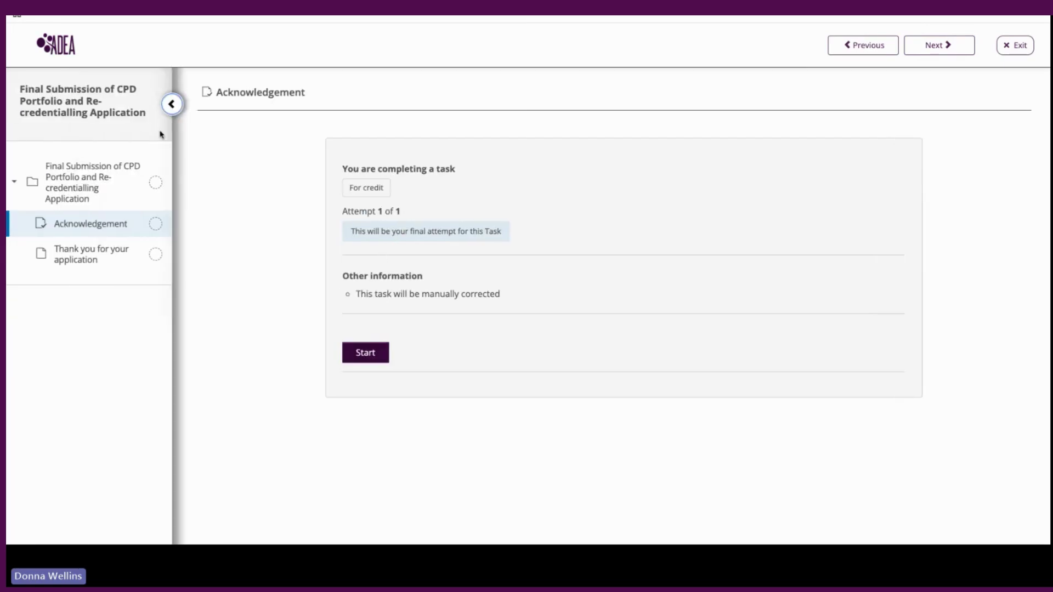
pyautogui.click(366, 359)
pyautogui.click(608, 341)
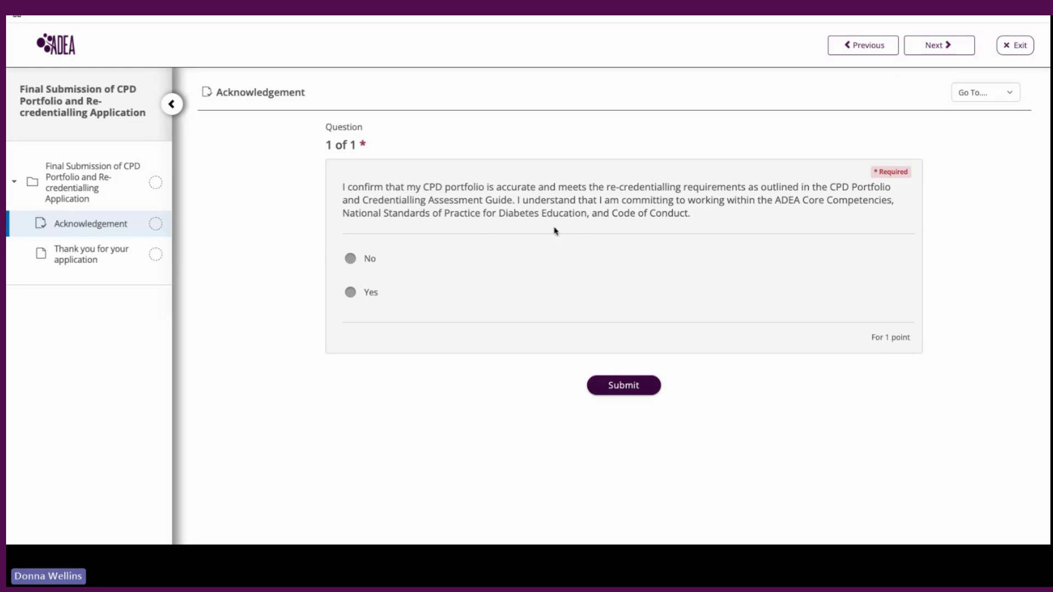
# Answer Yes to the CPD portfolio accuracy statement, submit the Acknowledgement and continue to the course content.
pyautogui.click(356, 296)
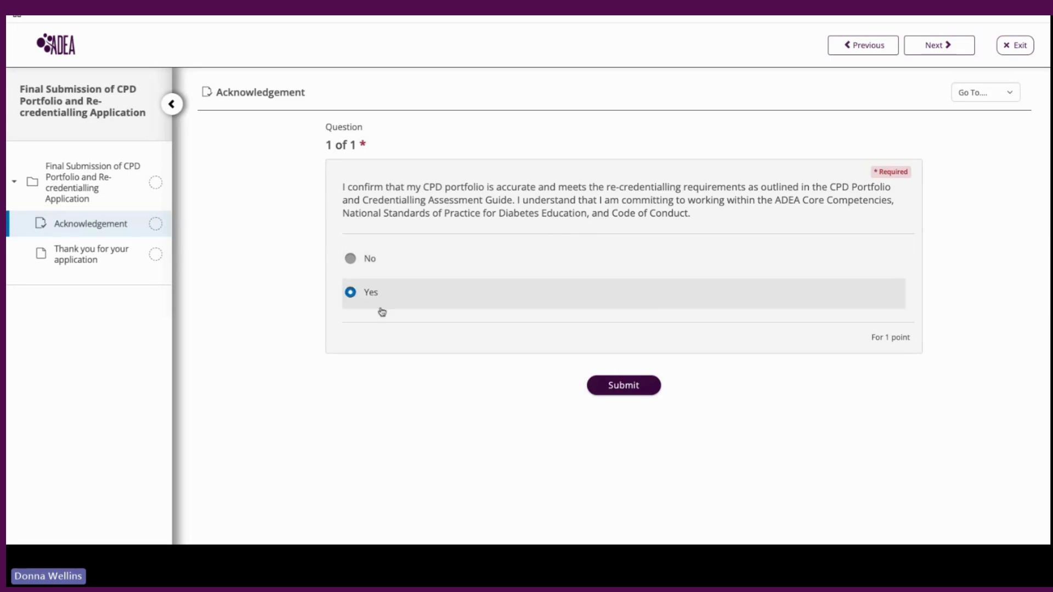
pyautogui.click(630, 391)
pyautogui.click(668, 311)
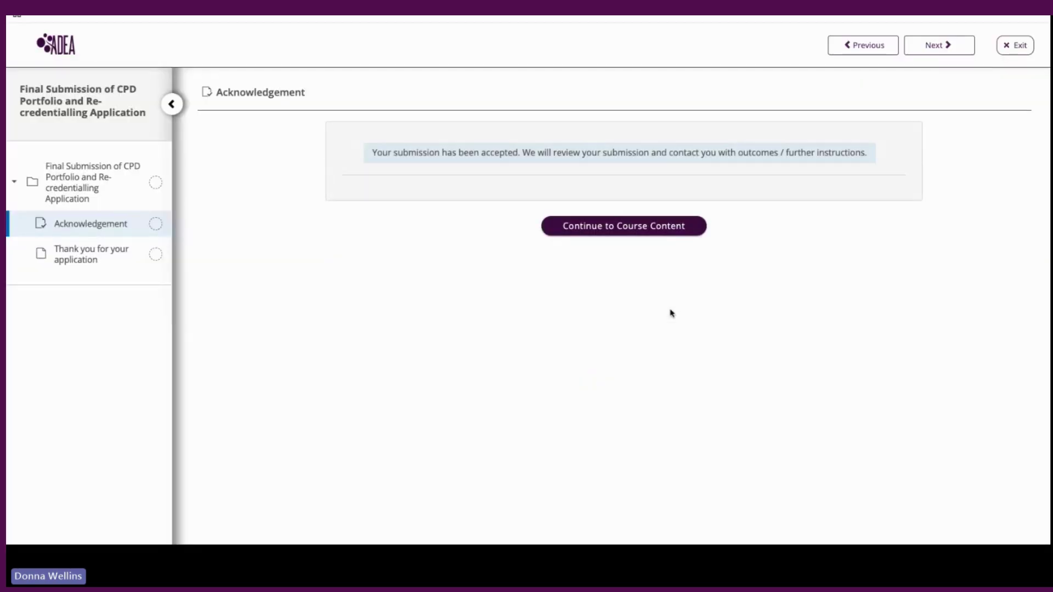
pyautogui.click(637, 231)
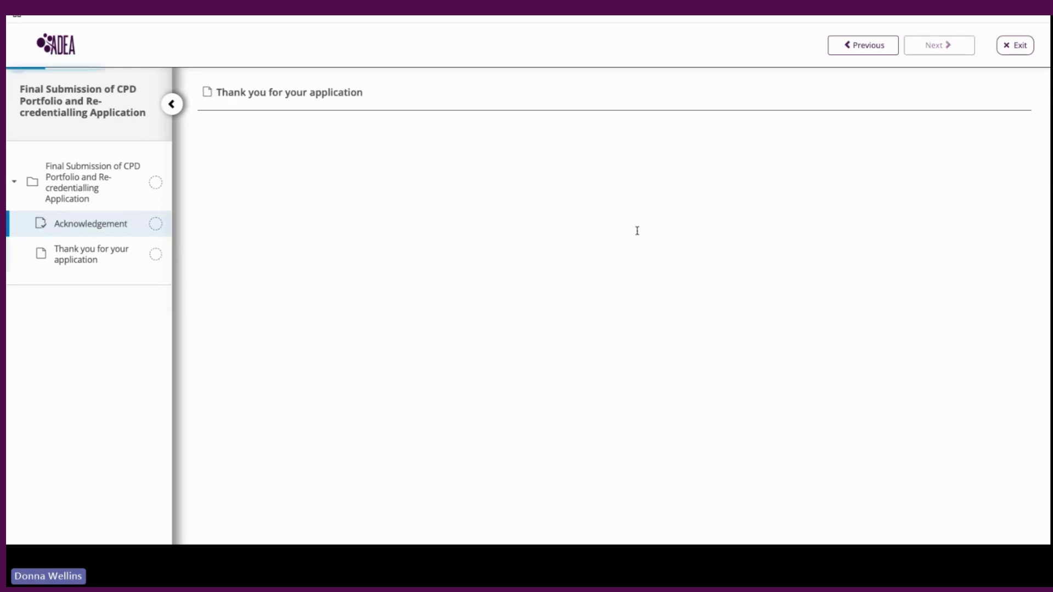
# Check the Acknowledgement task's submission status, then exit and view the Final Submission item in the re-credentialling path.
pyautogui.click(158, 231)
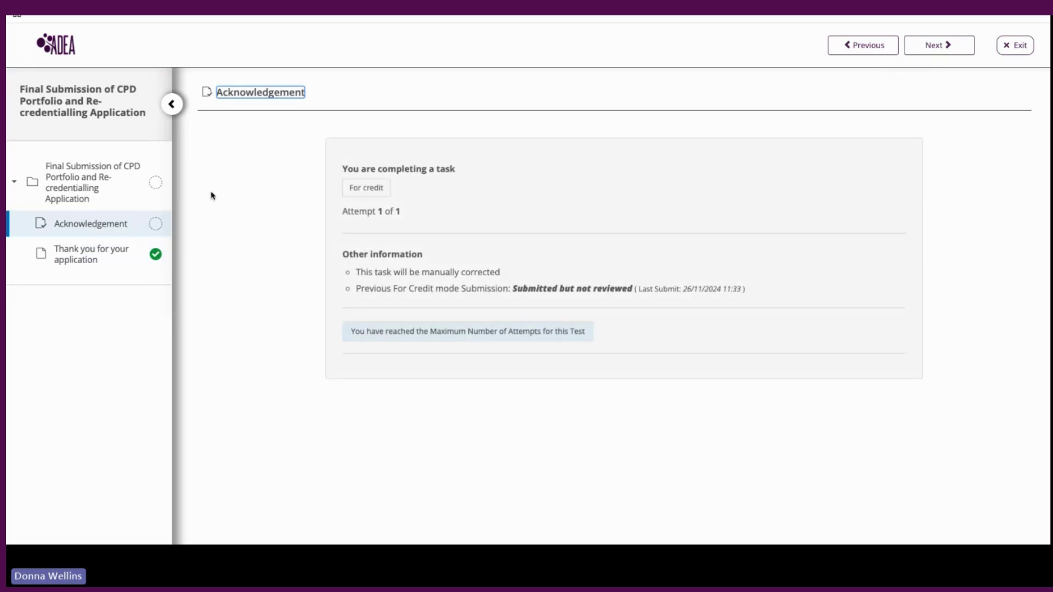
pyautogui.click(170, 102)
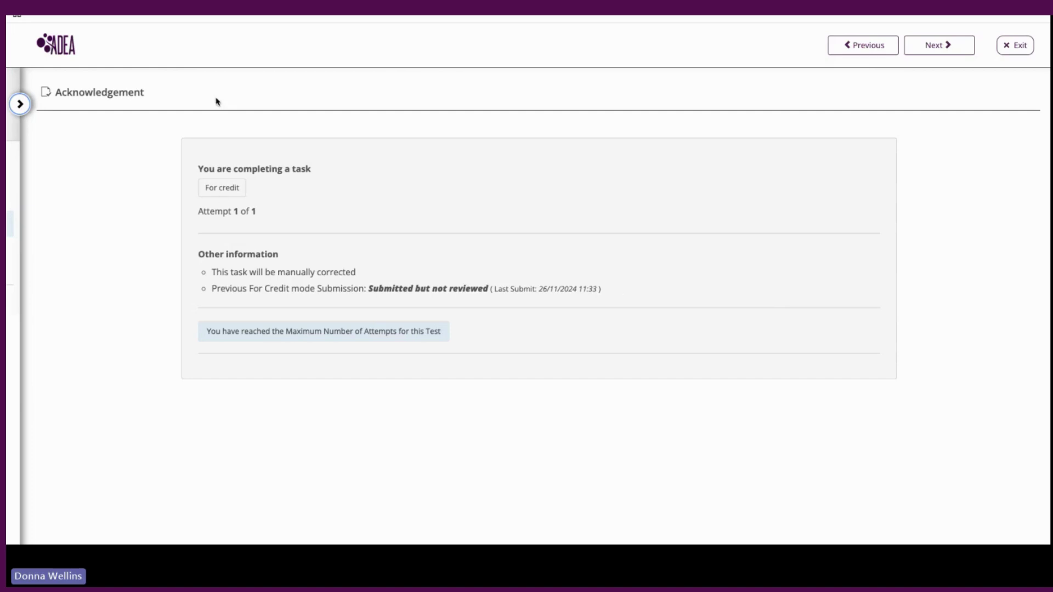
pyautogui.click(20, 105)
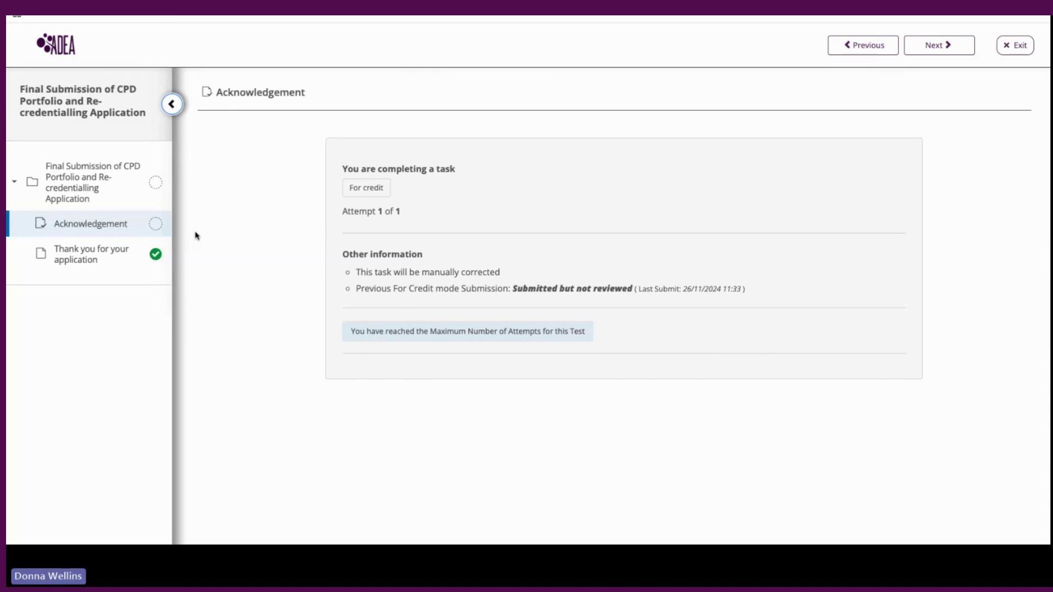
pyautogui.click(1010, 50)
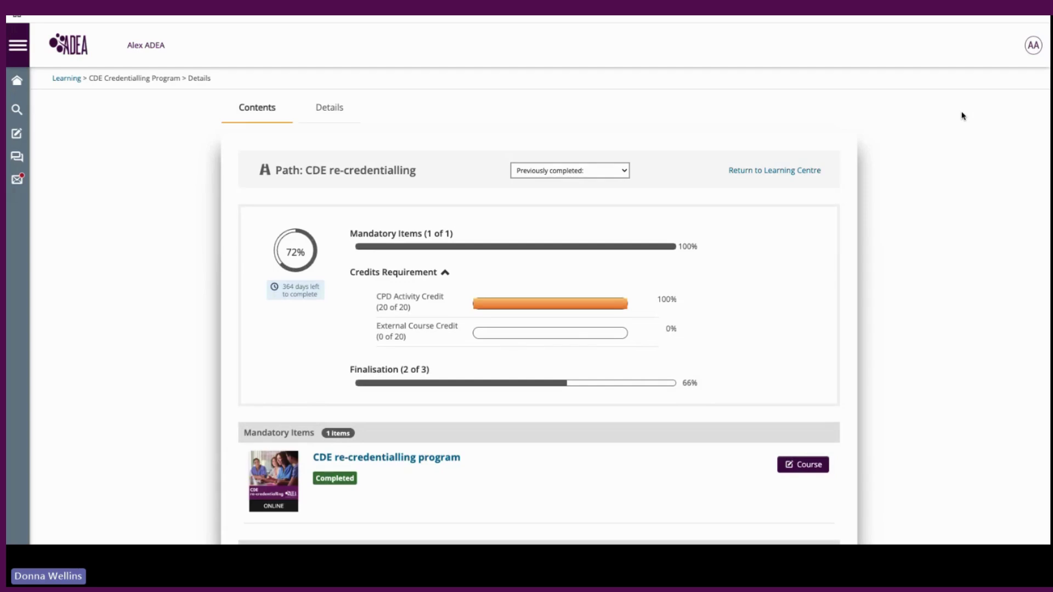
pyautogui.scroll(-10, 962, 116)
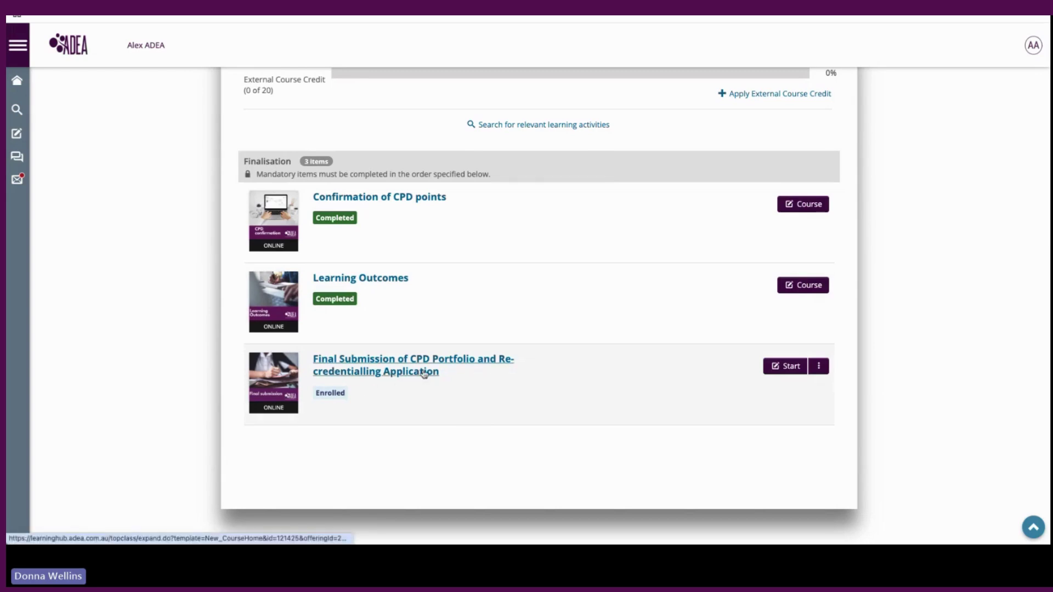
# View the message inbox and return to the home page.
pyautogui.click(17, 179)
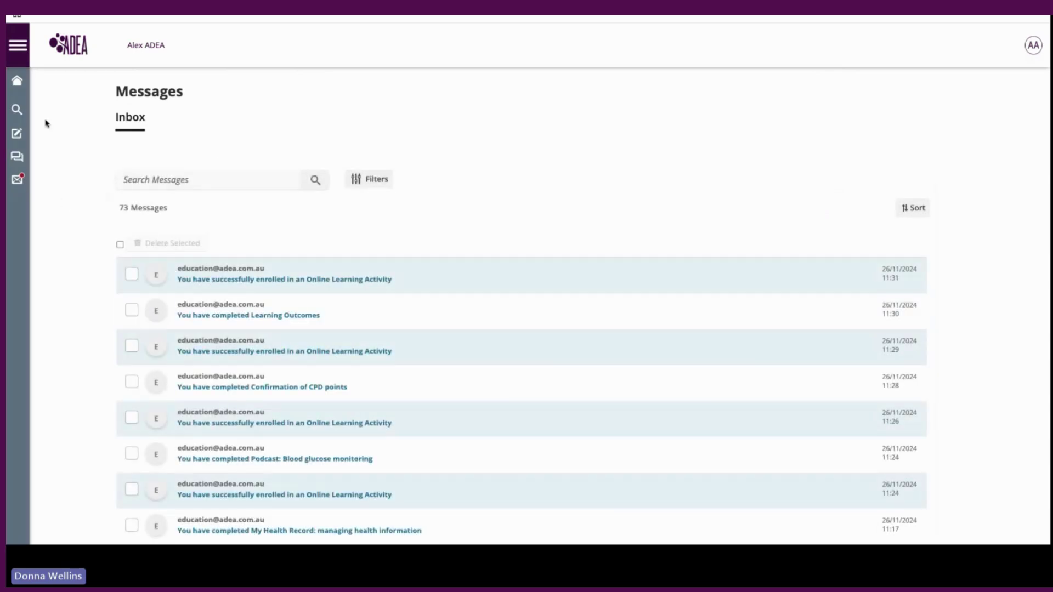
pyautogui.click(17, 80)
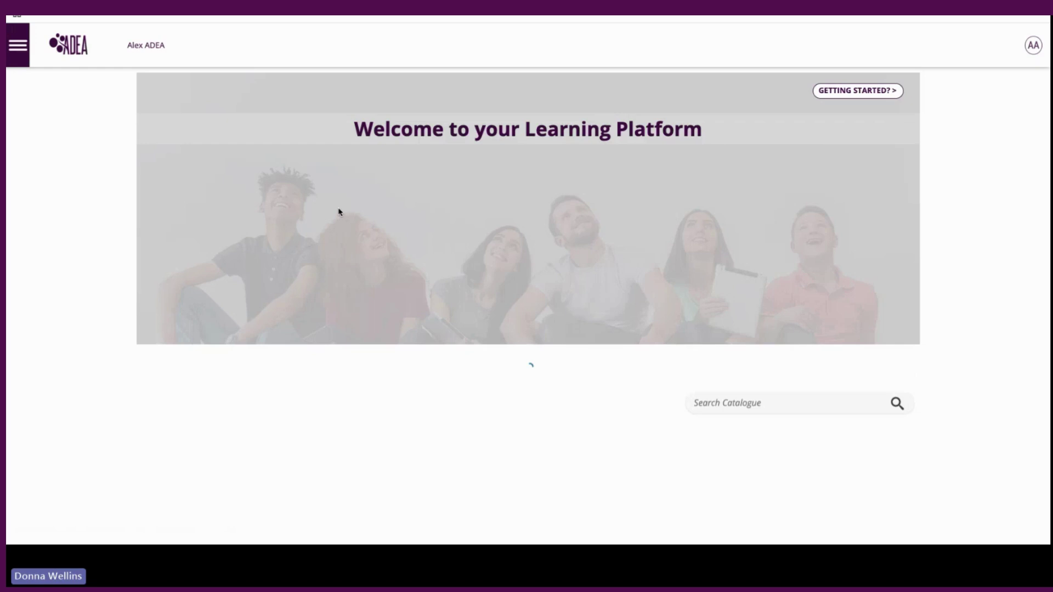